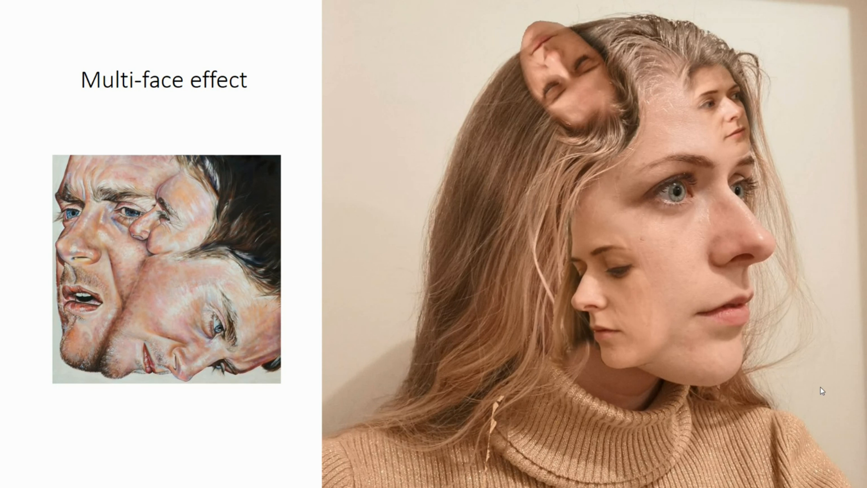
pyautogui.press('Right')
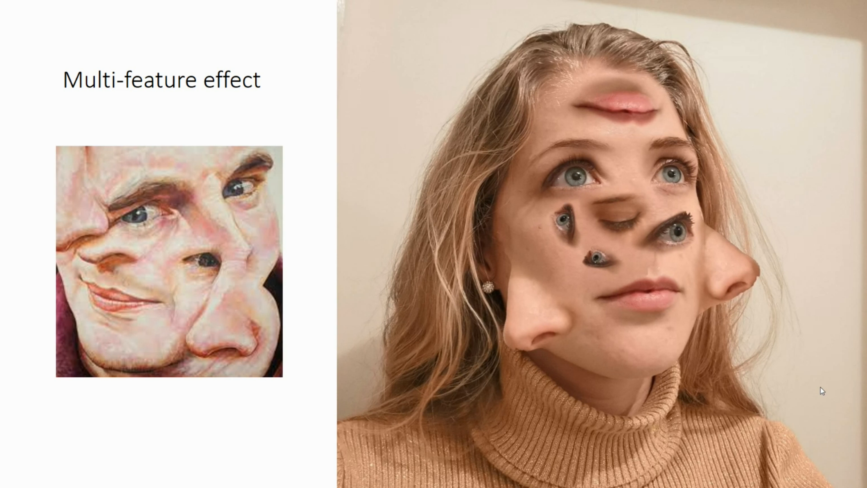
pyautogui.press('Left')
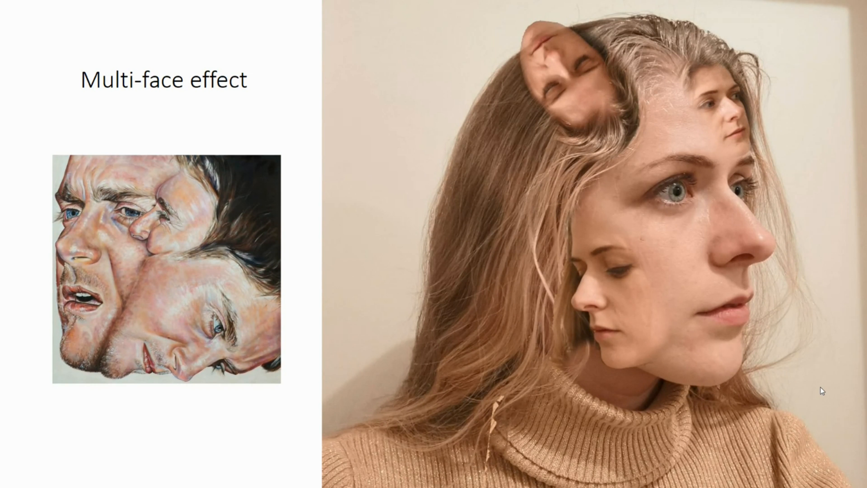
pyautogui.press('Right')
pyautogui.press('Left')
pyautogui.press('Right')
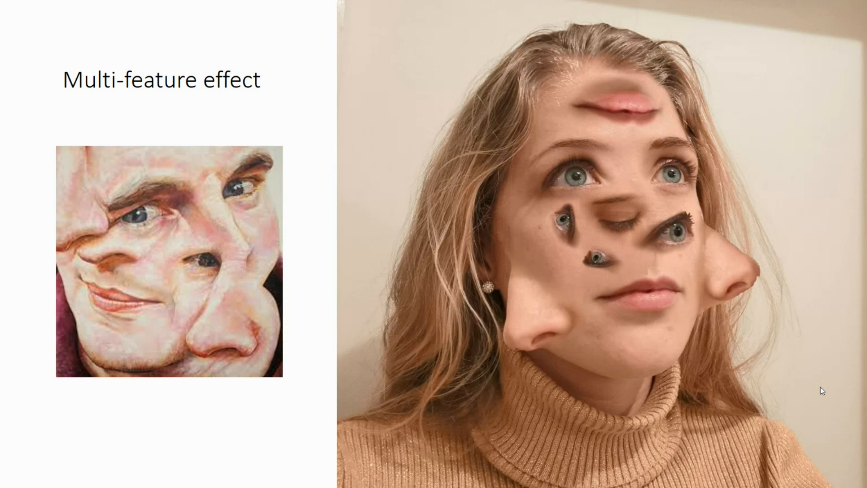
pyautogui.press('Left')
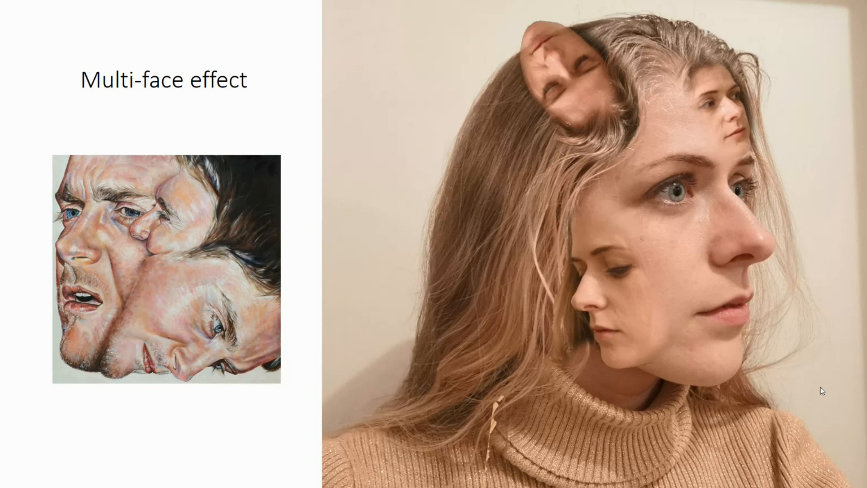
pyautogui.press('Right')
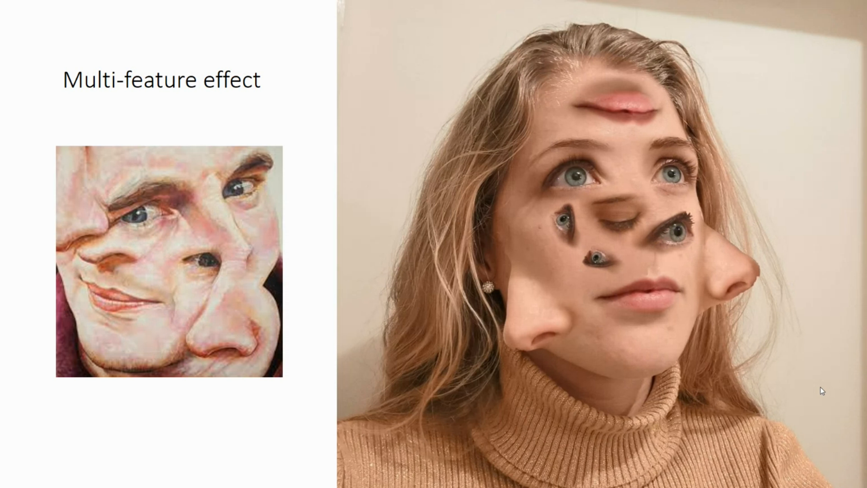
pyautogui.press('Right')
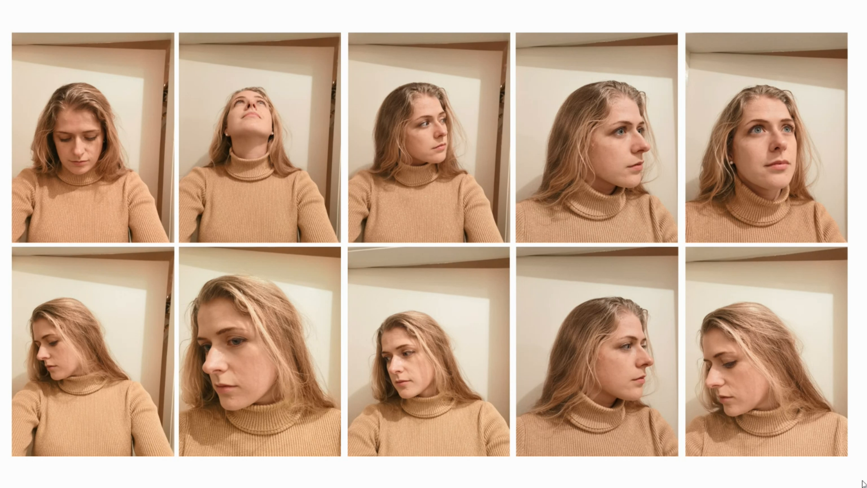
pyautogui.press('Right')
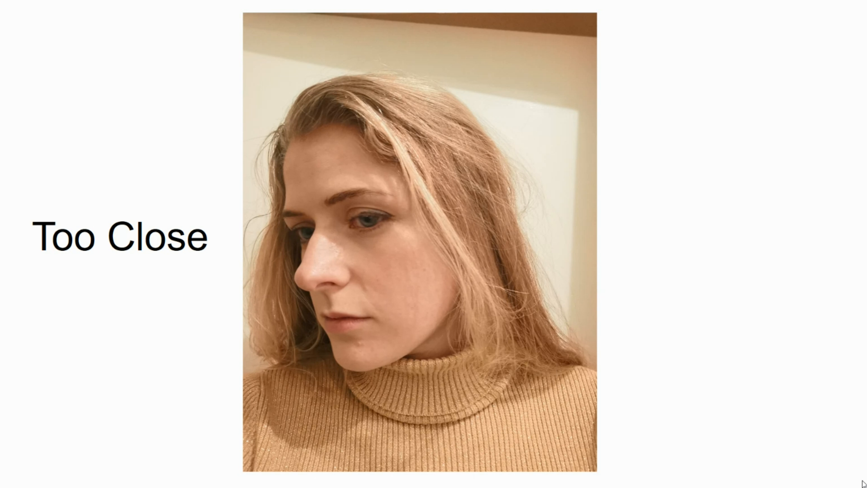
pyautogui.press('Right')
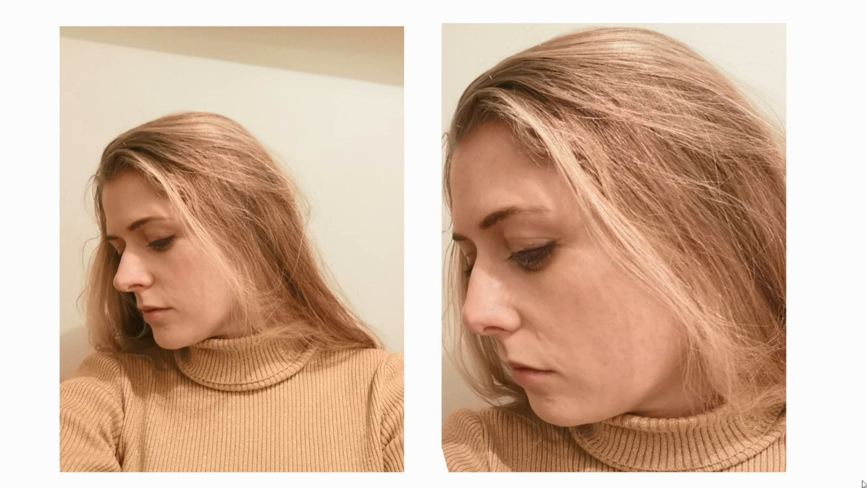
pyautogui.press('Right')
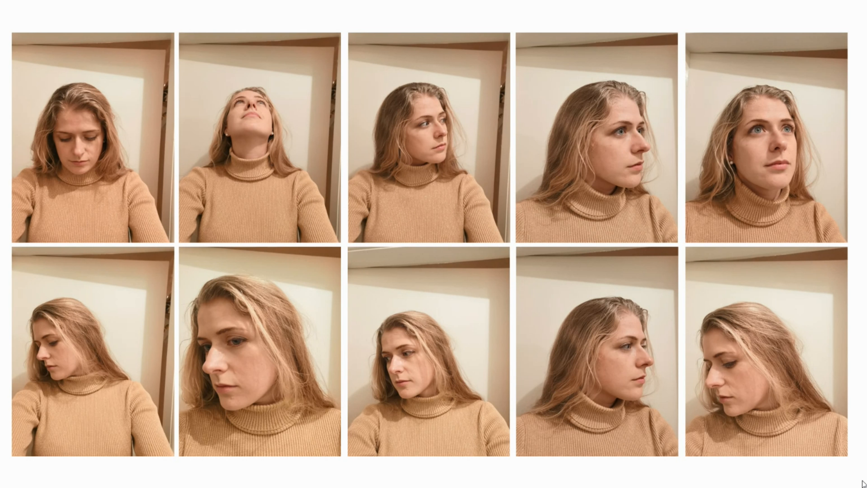
pyautogui.press('Right')
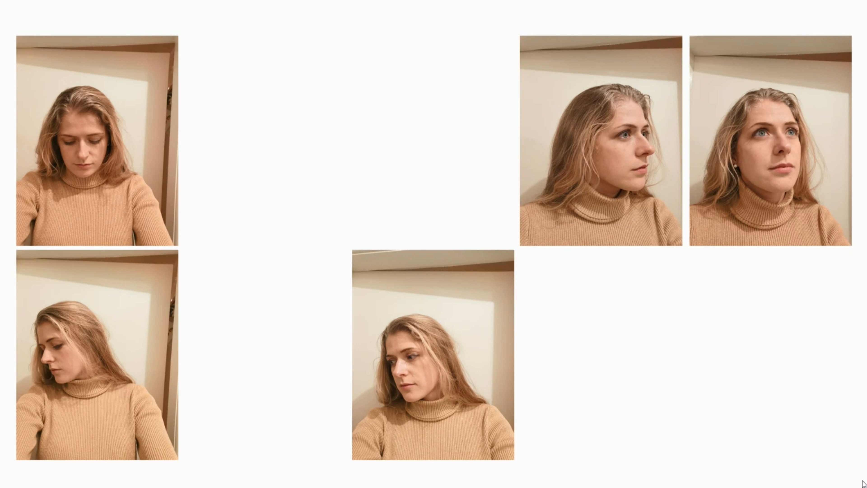
pyautogui.press('Right')
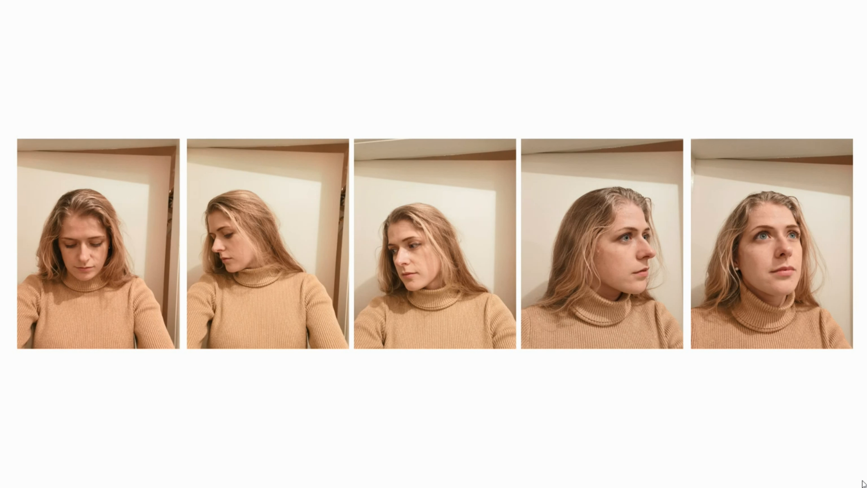
pyautogui.press('Right')
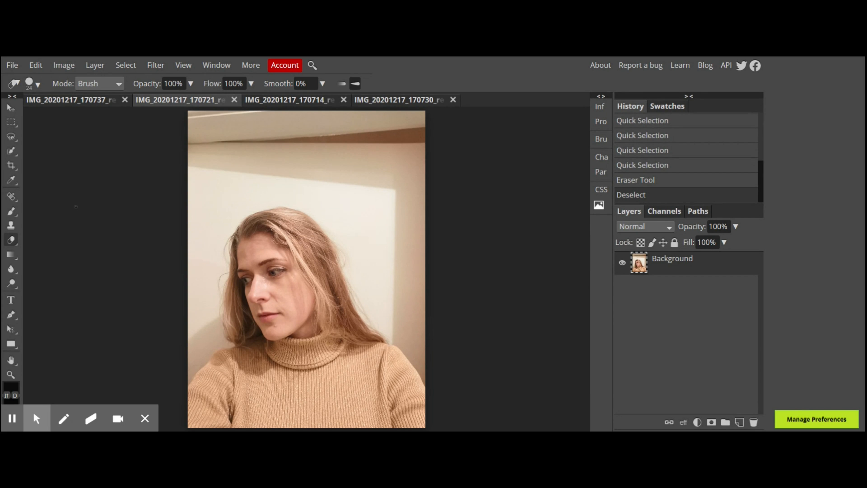
# - Copy a rectangular area around the eye nearer the ear from the downward-looking portrait IMG_20201217_170737
pyautogui.rightClick(12, 154)
pyautogui.click(11, 126)
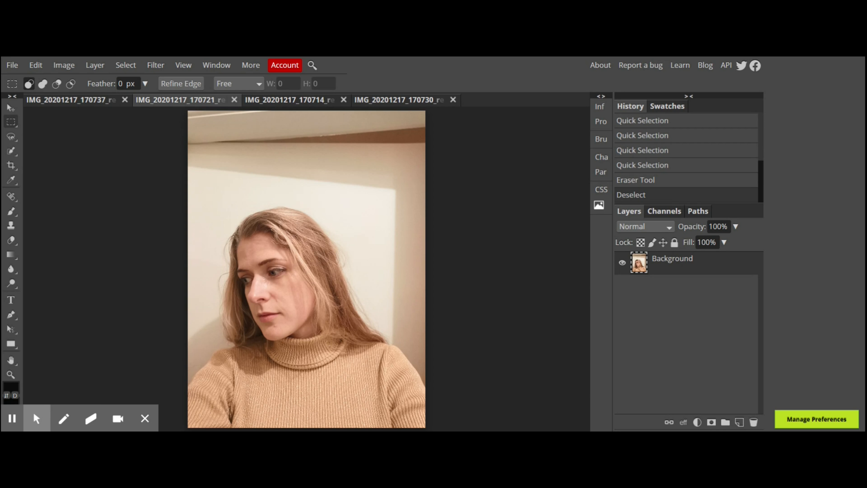
pyautogui.click(265, 104)
pyautogui.click(386, 101)
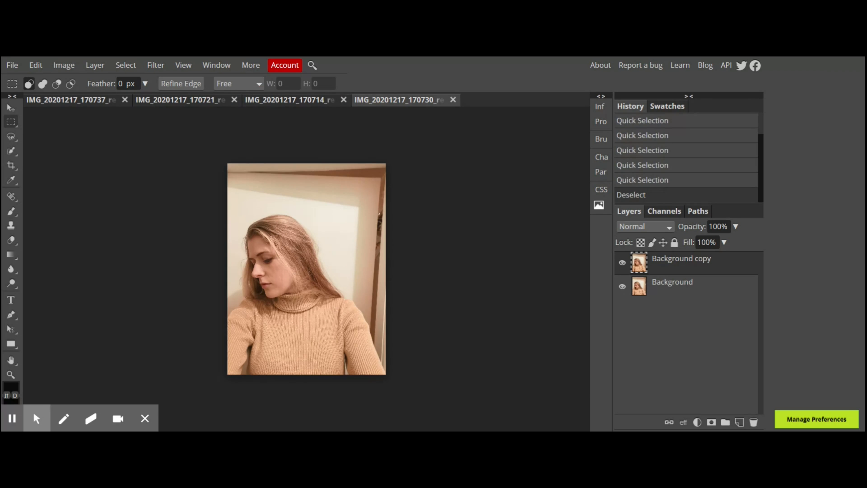
pyautogui.click(91, 102)
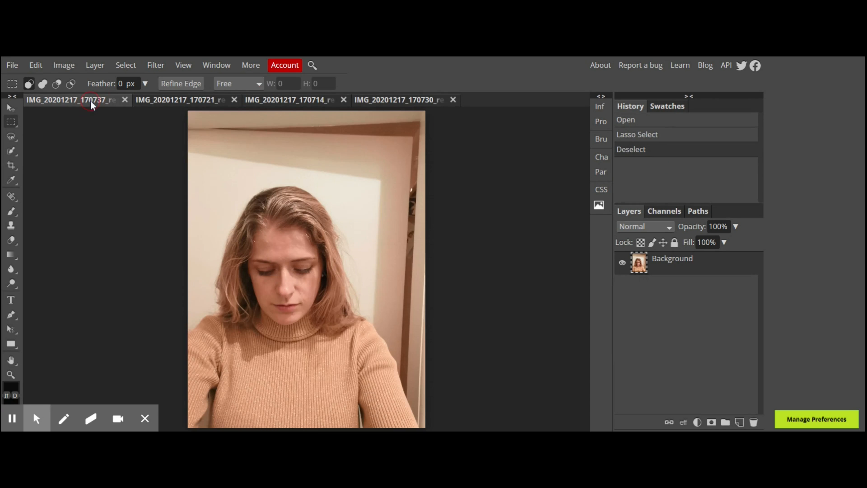
pyautogui.click(12, 126)
pyautogui.click(67, 124)
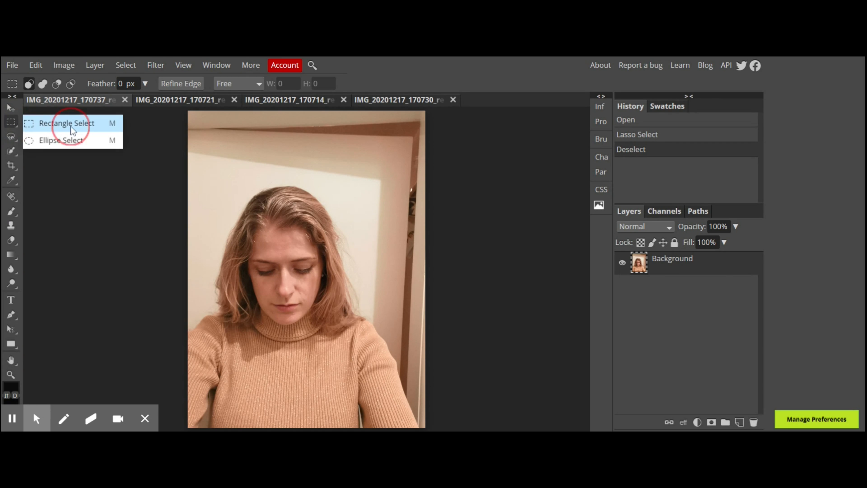
pyautogui.moveTo(281, 246); pyautogui.dragTo(351, 290)
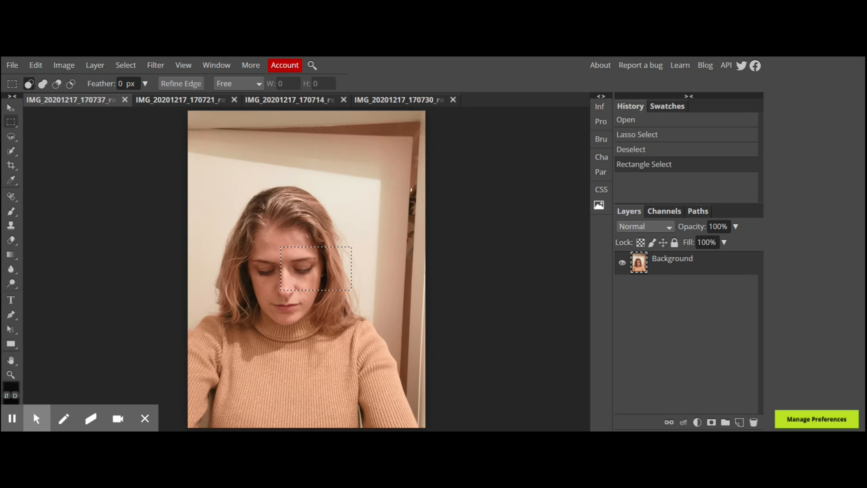
pyautogui.click(36, 65)
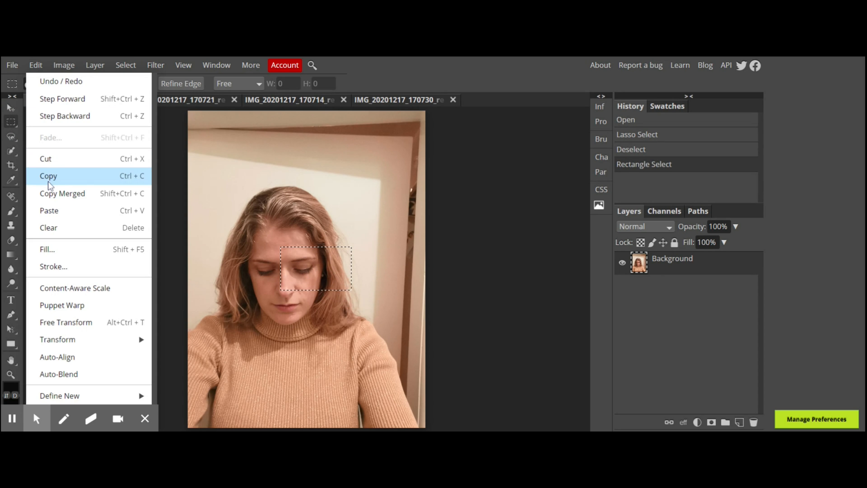
pyautogui.click(49, 185)
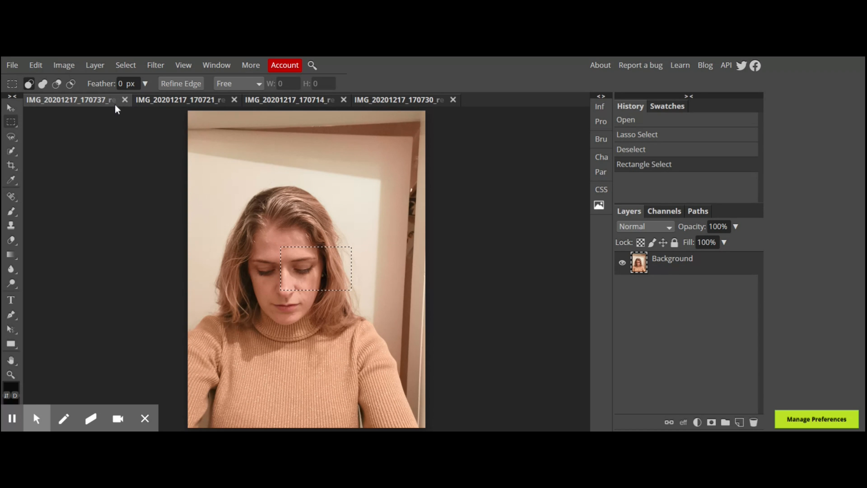
# - Paste the copied eye piece into IMG_20201217_170721 as a new layer, clearing any stray selection
pyautogui.click(164, 103)
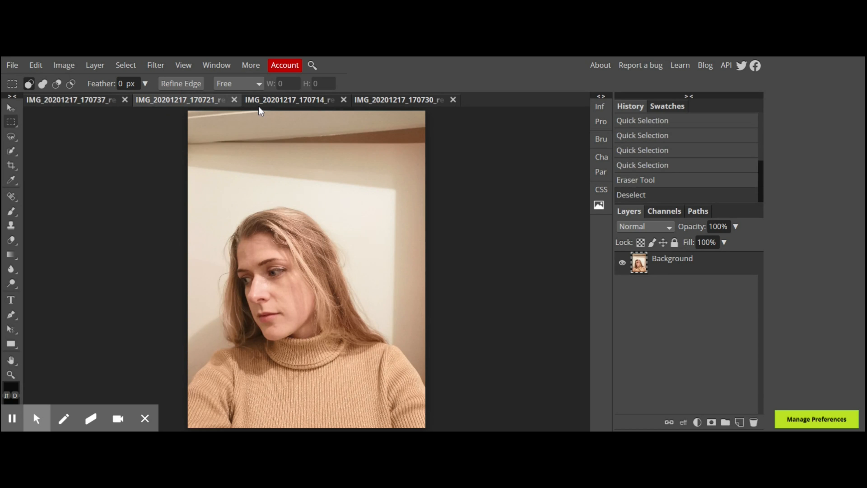
pyautogui.click(289, 101)
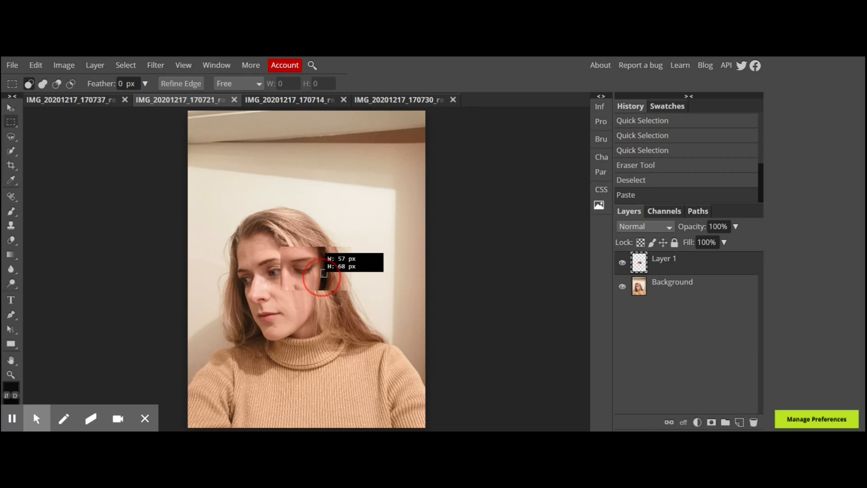
pyautogui.moveTo(324, 274); pyautogui.dragTo(324, 272)
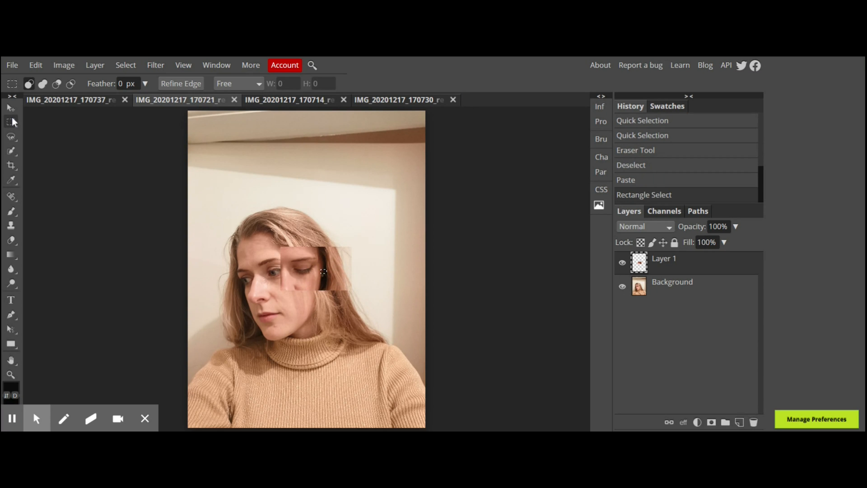
pyautogui.click(11, 108)
pyautogui.hotkey('ctrl', 'd')
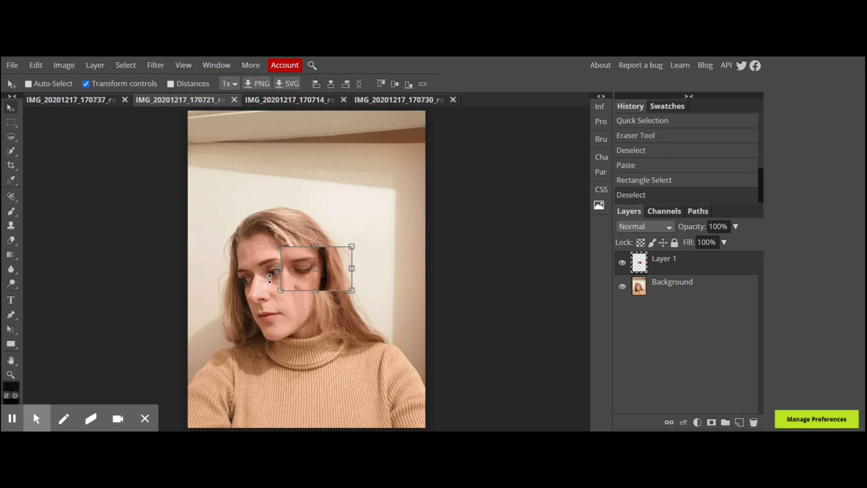
# - Scale the pasted eye piece down slightly and position it beside the face's own eye, over the cheek and hair
pyautogui.moveTo(264, 278); pyautogui.dragTo(267, 301)
pyautogui.moveTo(355, 313); pyautogui.dragTo(328, 262)
pyautogui.click(446, 85)
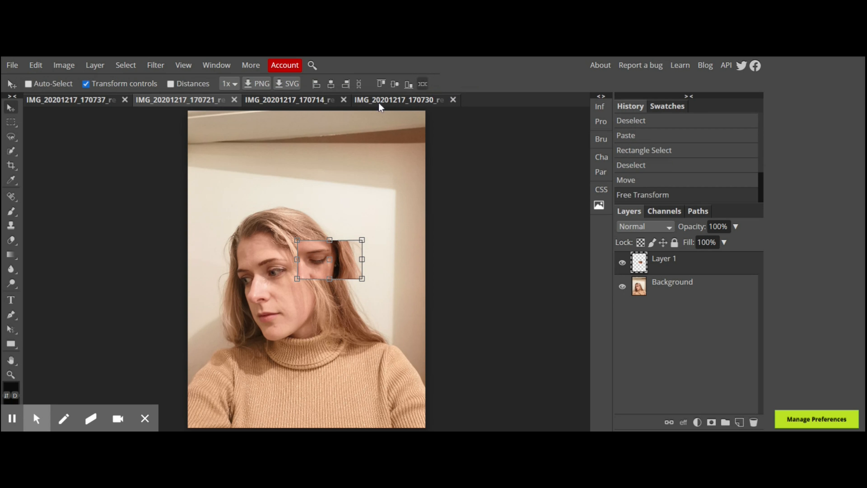
# - Copy a rectangular area around the mouth and chin from the portrait IMG_20201217_170714
pyautogui.click(269, 103)
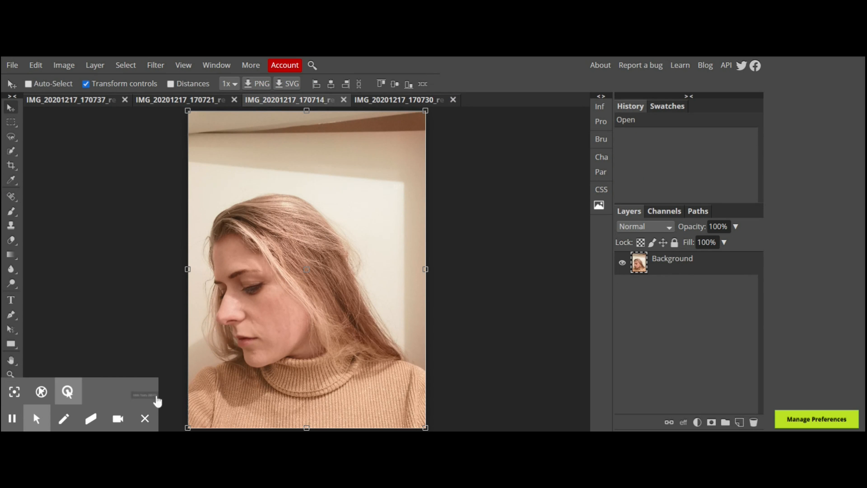
pyautogui.rightClick(10, 122)
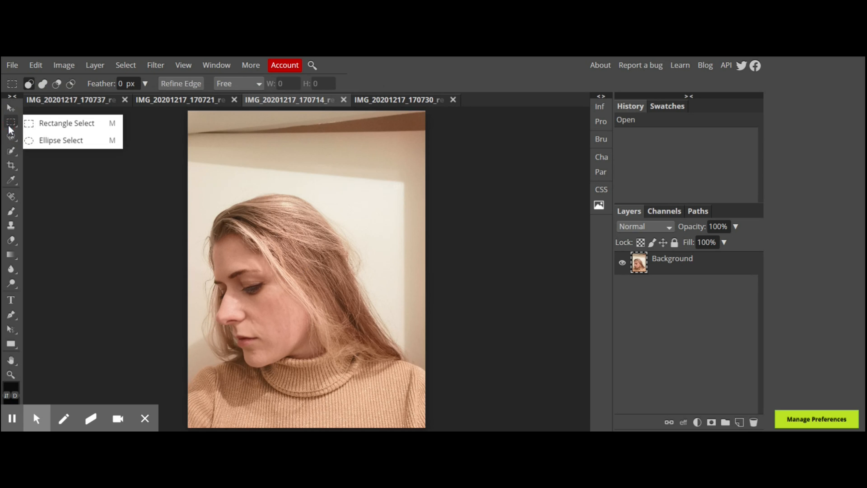
pyautogui.click(60, 127)
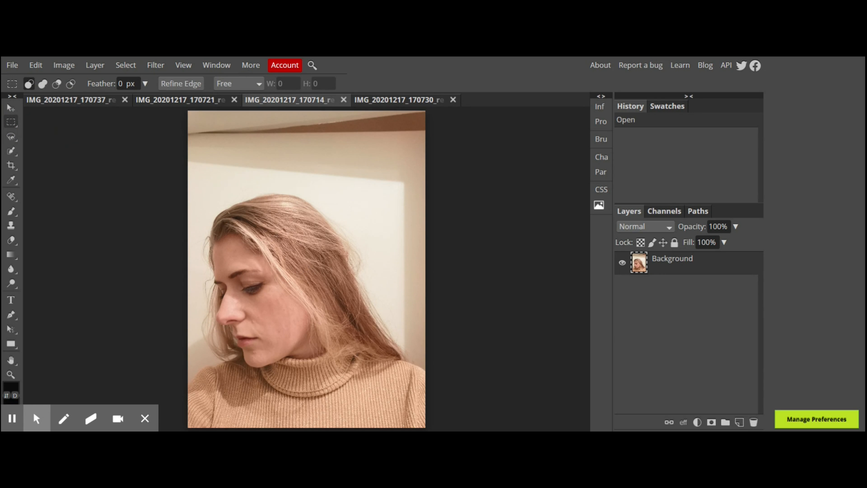
pyautogui.moveTo(216, 329); pyautogui.dragTo(297, 384)
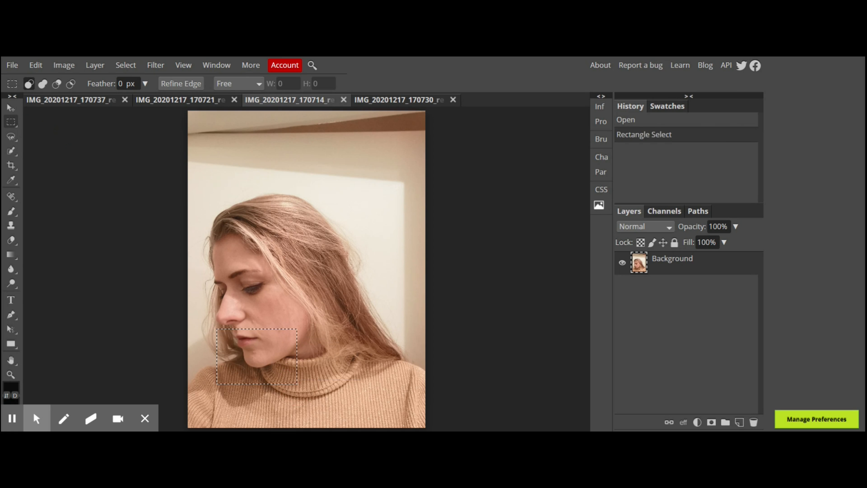
pyautogui.click(36, 65)
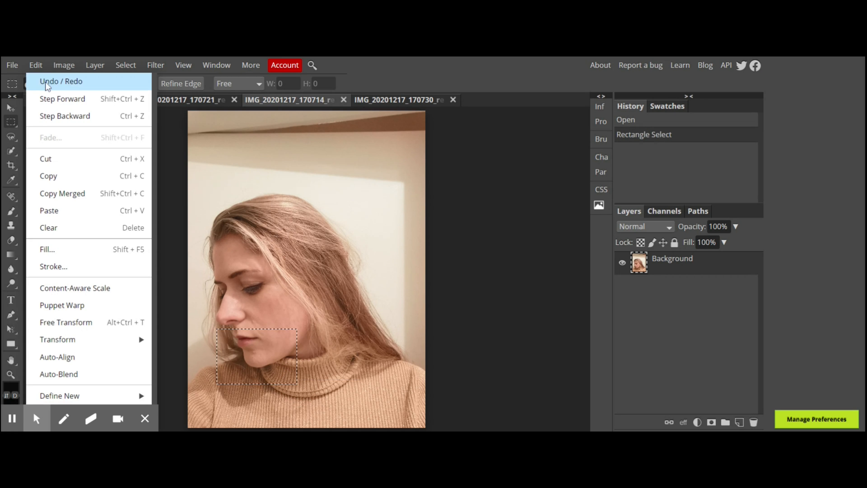
pyautogui.click(47, 176)
pyautogui.click(79, 100)
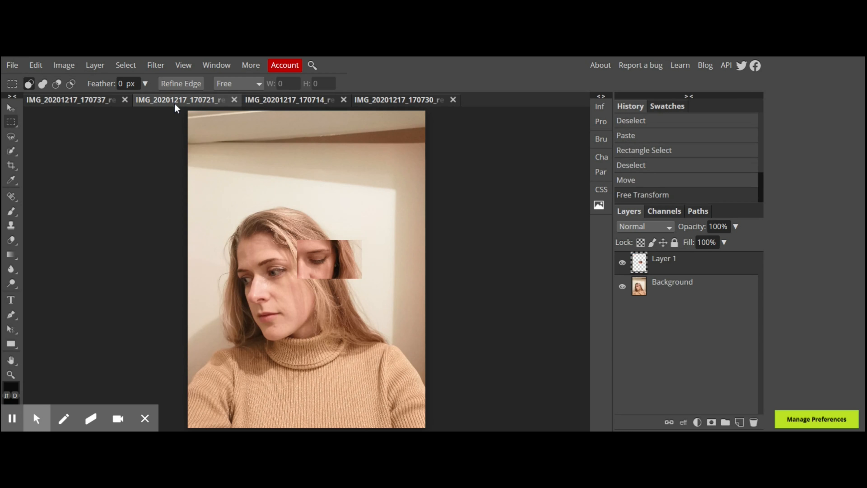
pyautogui.click(35, 65)
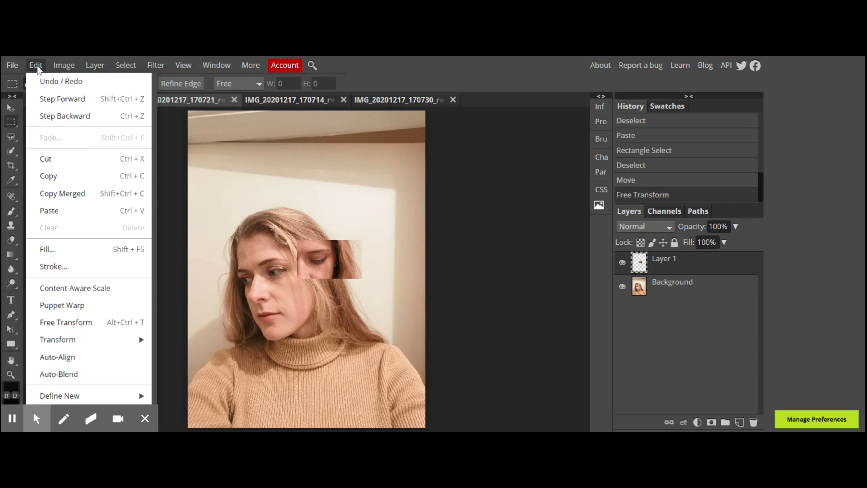
pyautogui.click(47, 180)
# - Recopy the selected mouth and chin area from IMG_20201217_170714 and paste it into IMG_20201217_170721 as a new layer
pyautogui.click(279, 104)
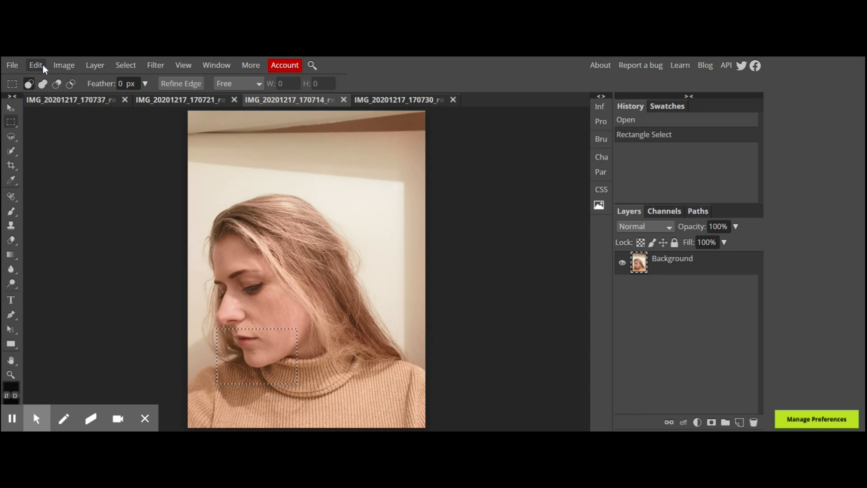
pyautogui.click(35, 64)
pyautogui.click(47, 177)
pyautogui.click(153, 100)
pyautogui.click(35, 65)
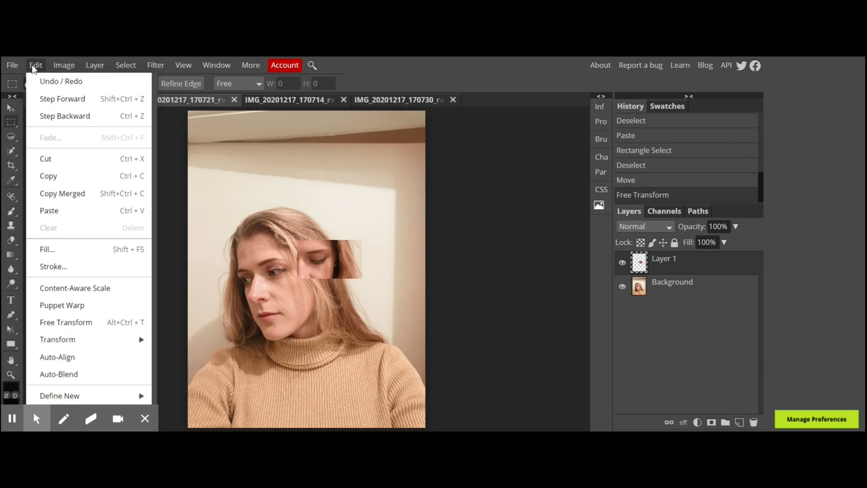
pyautogui.click(48, 212)
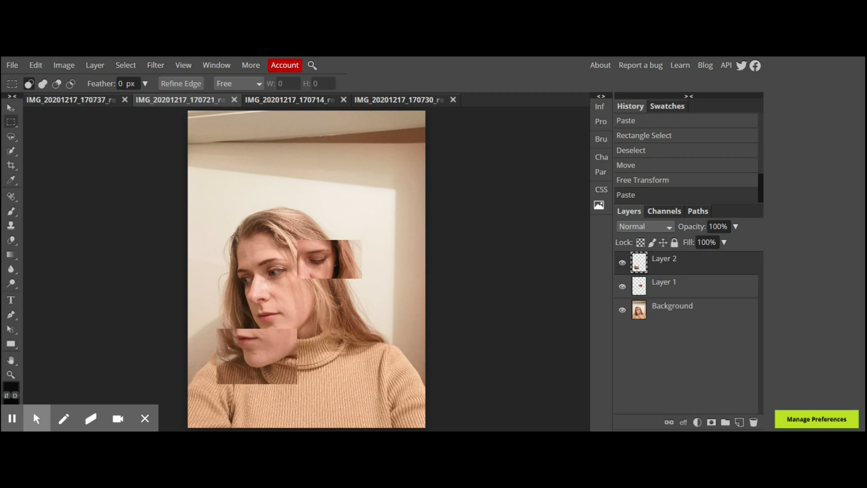
pyautogui.moveTo(262, 357); pyautogui.dragTo(268, 363)
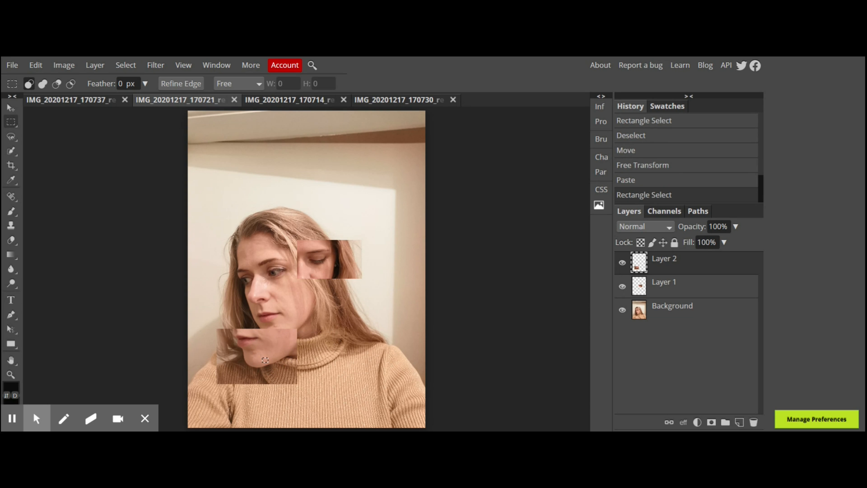
# - Copy a rectangular area around the shoulder and hair ends from IMG_20201217_170737 and paste it into IMG_20201217_170721 as a new layer
pyautogui.hotkey('ctrl', 'd')
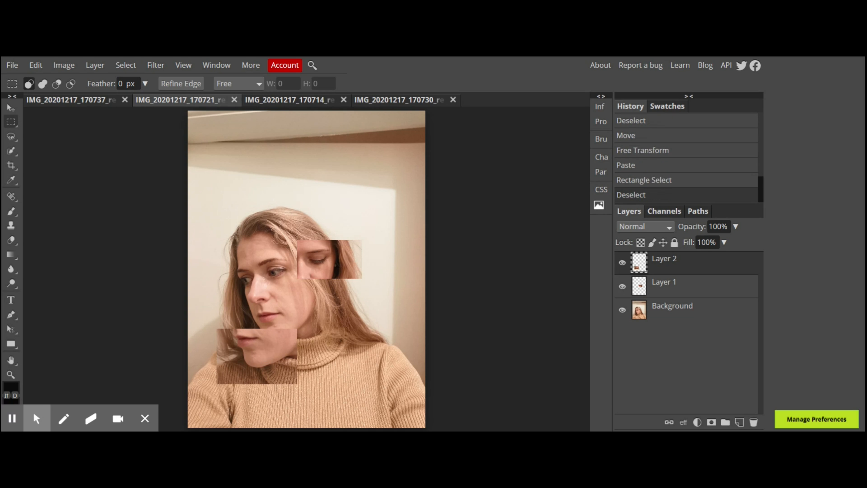
pyautogui.click(288, 100)
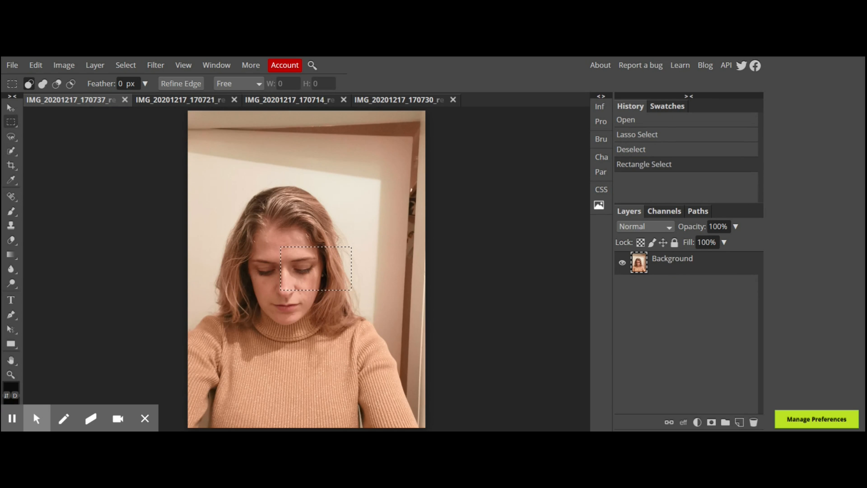
pyautogui.moveTo(311, 305); pyautogui.dragTo(403, 373)
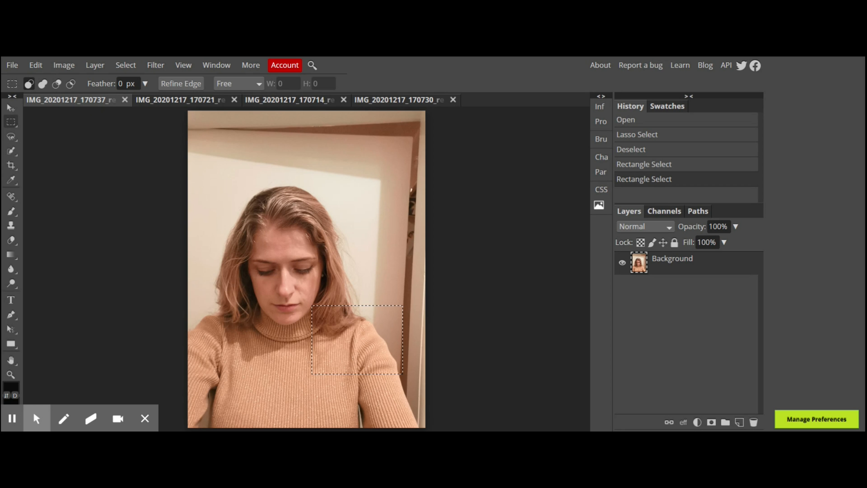
pyautogui.click(158, 99)
pyautogui.hotkey('ctrl', 'v')
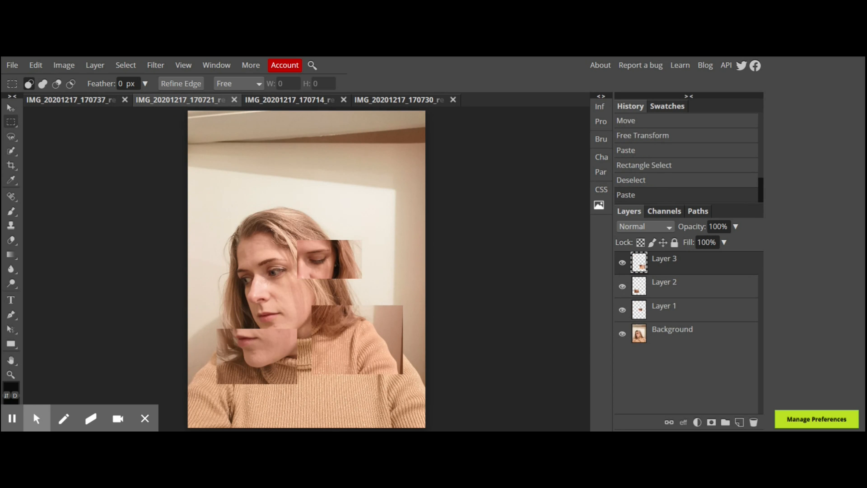
# - Clear any stray selection and move the pasted shoulder piece down to the lower corner of the portrait, over the sweater's shoulder
pyautogui.moveTo(353, 341); pyautogui.dragTo(375, 369)
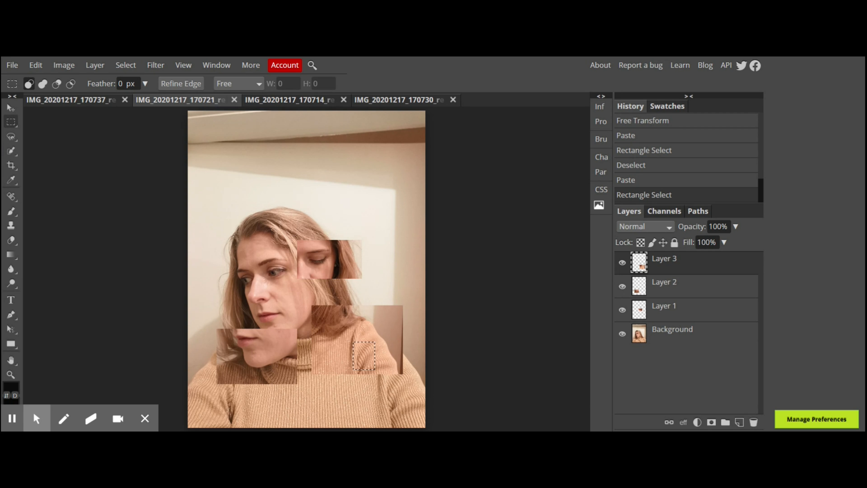
pyautogui.hotkey('ctrl', 'd')
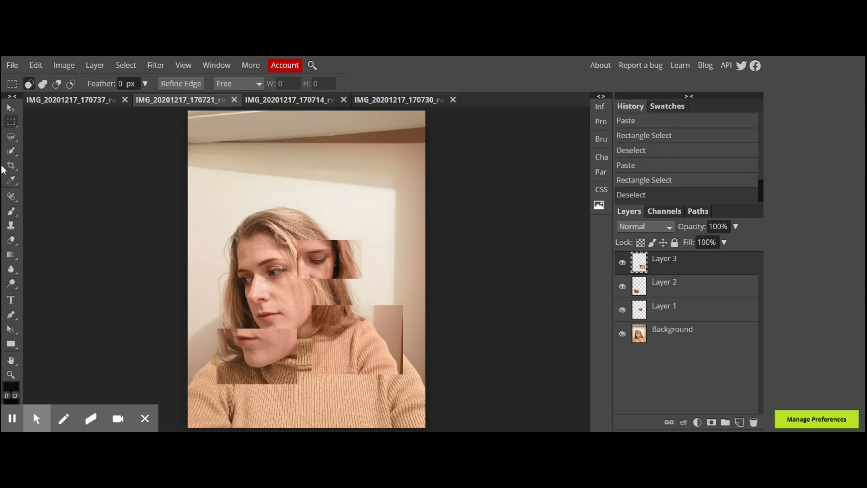
pyautogui.click(10, 108)
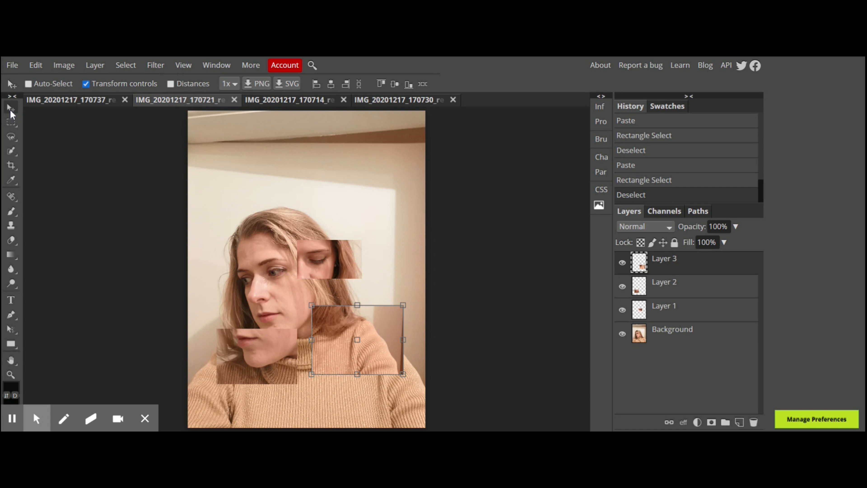
pyautogui.moveTo(353, 330); pyautogui.dragTo(376, 376)
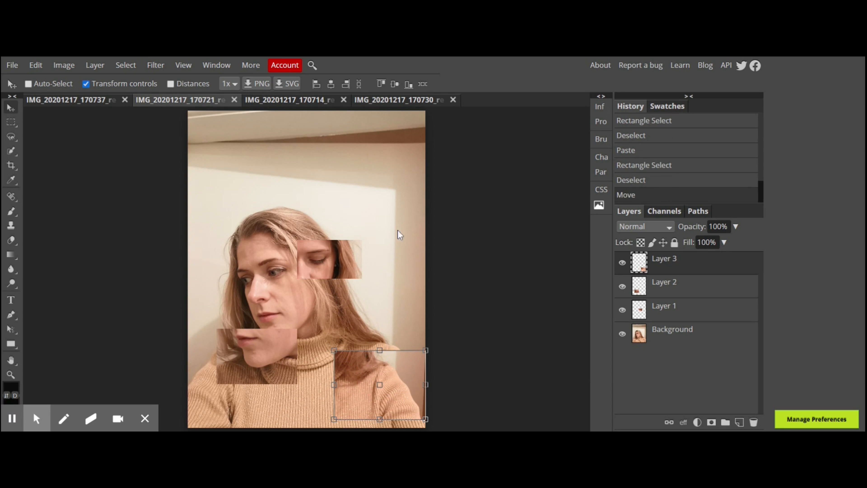
# - Copy a rectangular area around the eye from IMG_20201217_170714 and paste it into IMG_20201217_170721 as a new layer
pyautogui.click(290, 103)
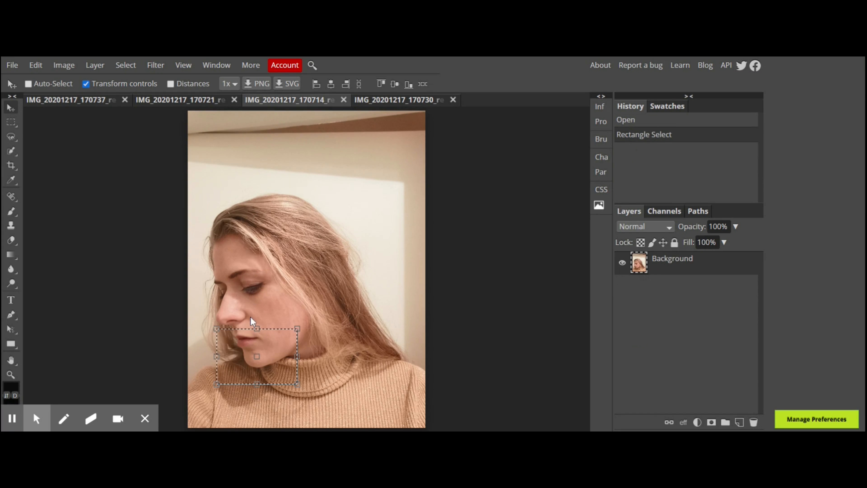
pyautogui.press('m')
pyautogui.rightClick(15, 127)
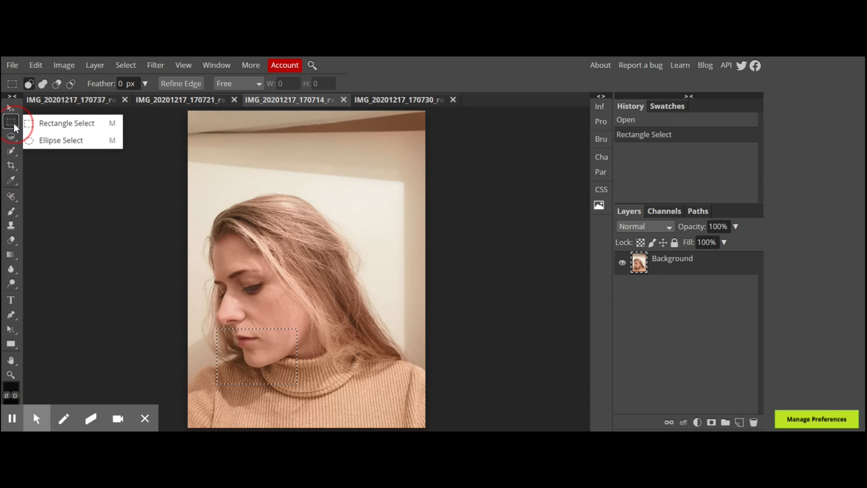
pyautogui.press('v')
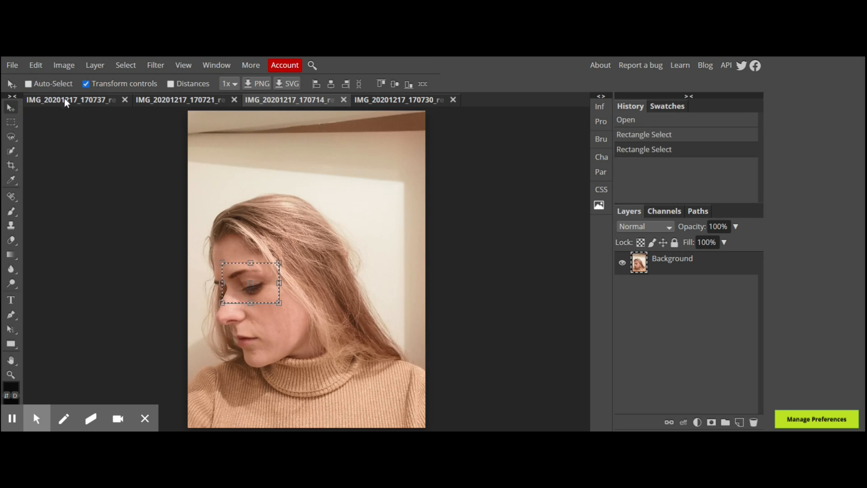
pyautogui.click(64, 99)
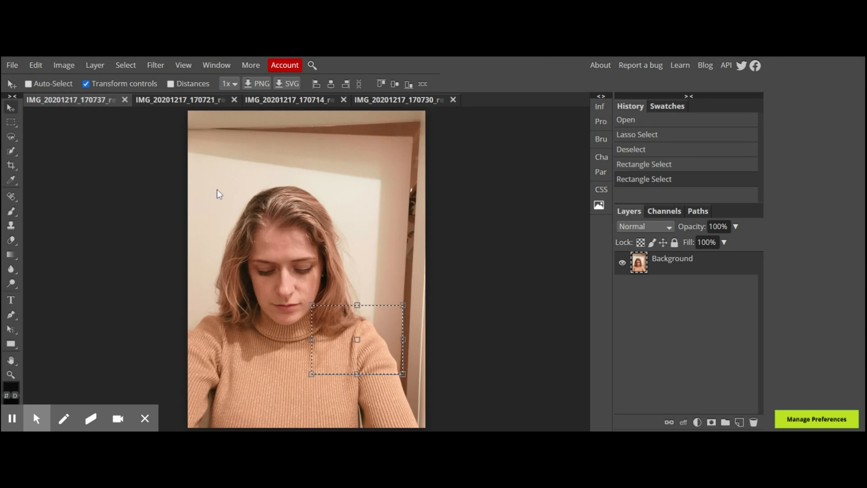
pyautogui.click(172, 102)
pyautogui.hotkey('ctrl', 'v')
# - Try the pasted eye piece scaled to about 66% width and 73% height beside the face's outer edge, and delete it
pyautogui.hotkey('ctrl', 'alt', 't')
pyautogui.press('Return')
pyautogui.moveTo(246, 288); pyautogui.dragTo(226, 271)
pyautogui.moveTo(259, 286); pyautogui.dragTo(240, 275)
pyautogui.moveTo(229, 263)
pyautogui.mouseDown()
pyautogui.moveTo(287, 274)
pyautogui.moveTo(279, 265)
pyautogui.moveTo(239, 275)
pyautogui.mouseUp()
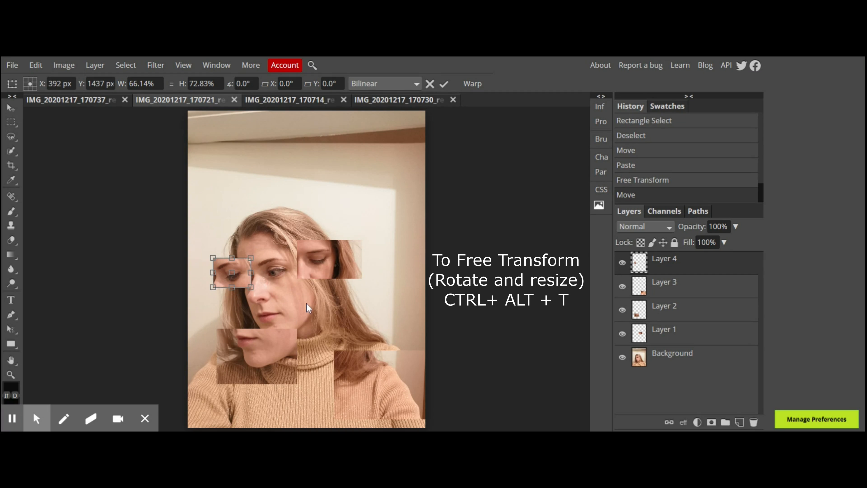
pyautogui.press('Return')
pyautogui.press('Delete')
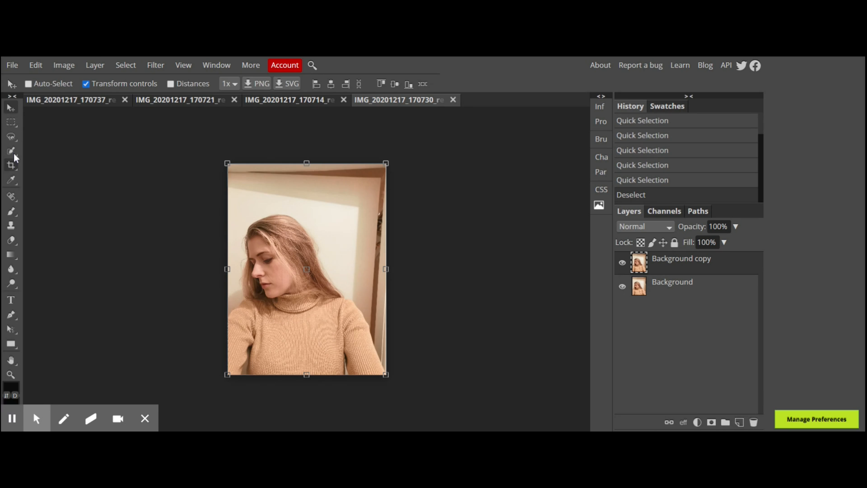
# - Copy a rectangular area around the top of the head from IMG_20201217_170730 and paste it into IMG_20201217_170721 as a new layer
pyautogui.click(10, 122)
pyautogui.click(260, 204)
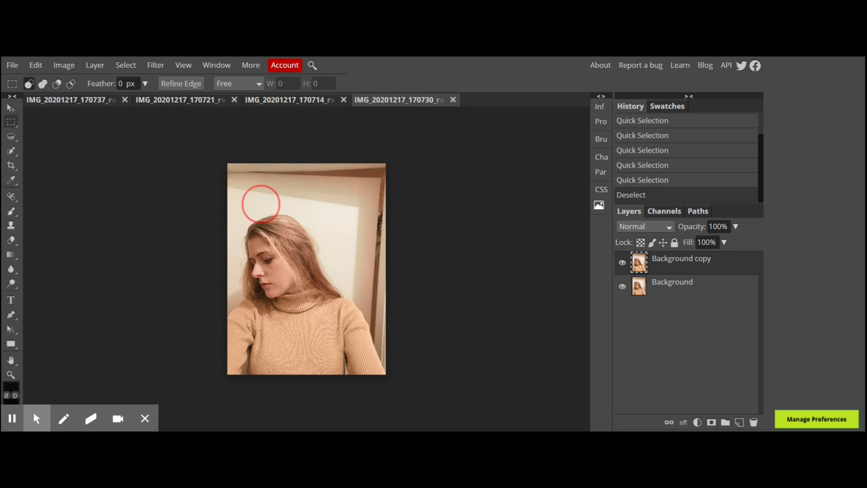
pyautogui.moveTo(260, 204); pyautogui.dragTo(327, 269)
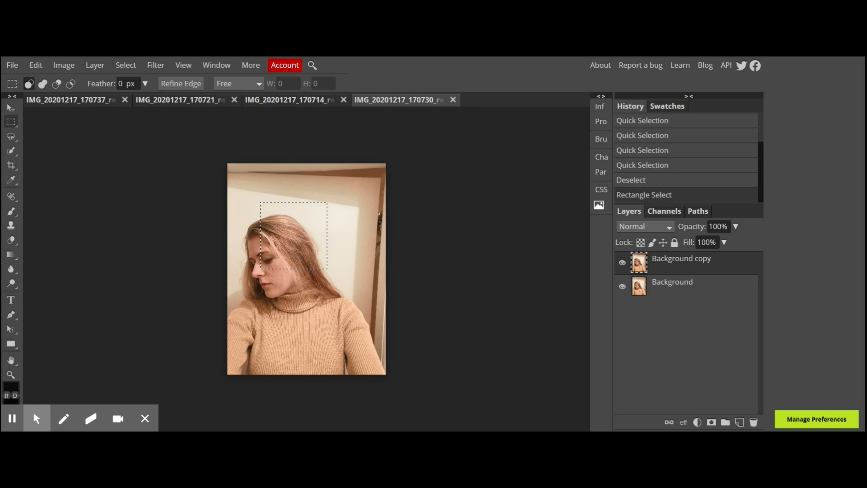
pyautogui.click(185, 102)
pyautogui.hotkey('ctrl', 'v')
# - Clear the stray selection and move the pasted head piece up over the top of the portrait's head
pyautogui.moveTo(313, 218); pyautogui.dragTo(335, 206)
pyautogui.click(11, 108)
pyautogui.click(287, 242)
pyautogui.hotkey('ctrl', 'd')
pyautogui.hotkey('ctrl', 'd')
pyautogui.hotkey('ctrl', 'd')
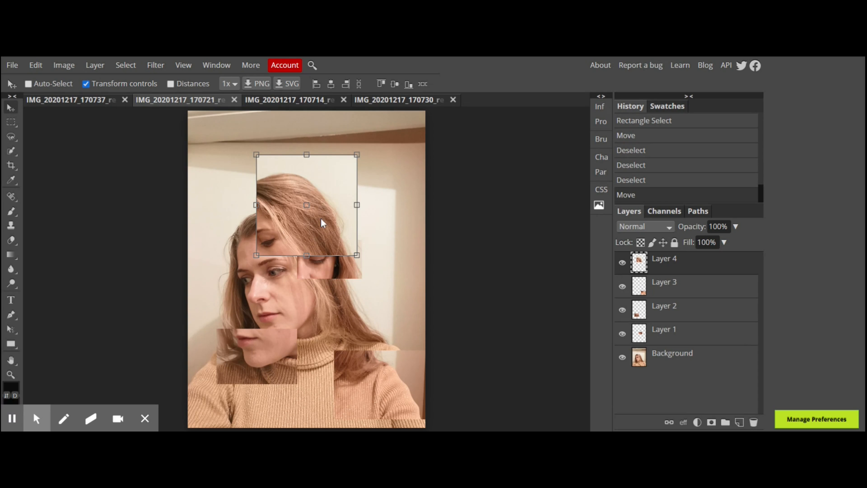
# - Reorder the head piece's layer beneath the other pasted pieces, directly above the Background, and clear any selection
pyautogui.moveTo(663, 265); pyautogui.dragTo(671, 344)
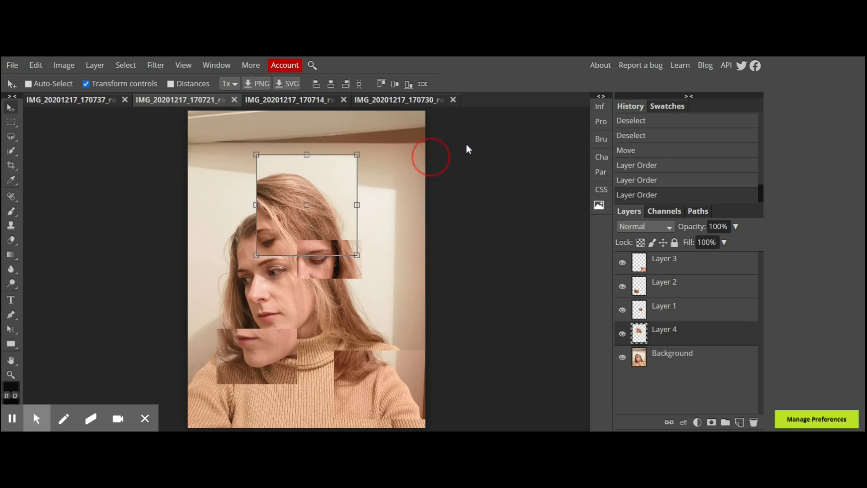
pyautogui.hotkey('ctrl', 'd')
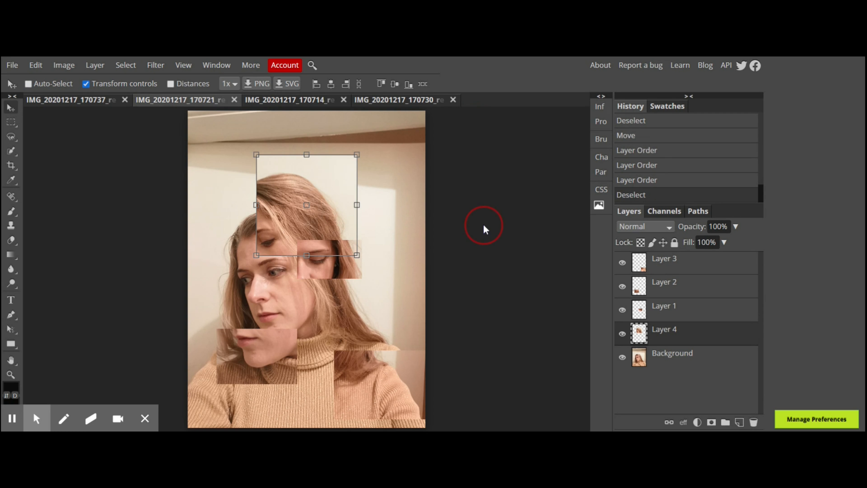
pyautogui.press('m')
# - Open the export format choices for the finished collage
pyautogui.click(12, 65)
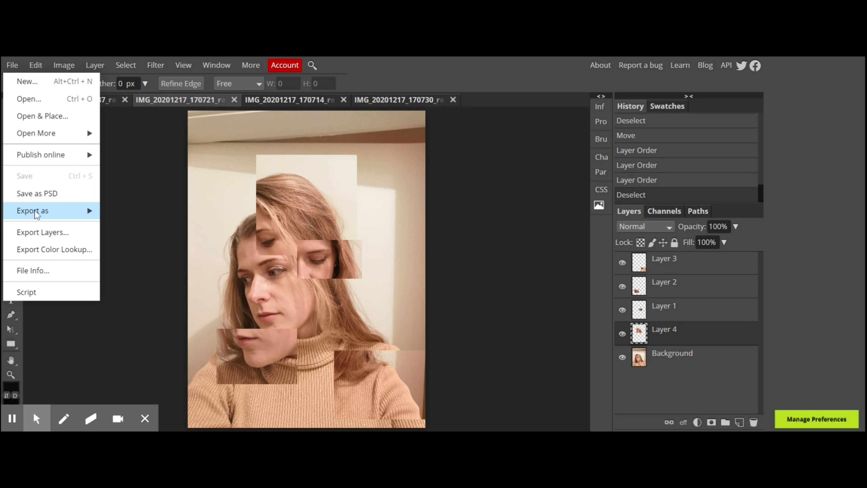
pyautogui.moveTo(68, 210)
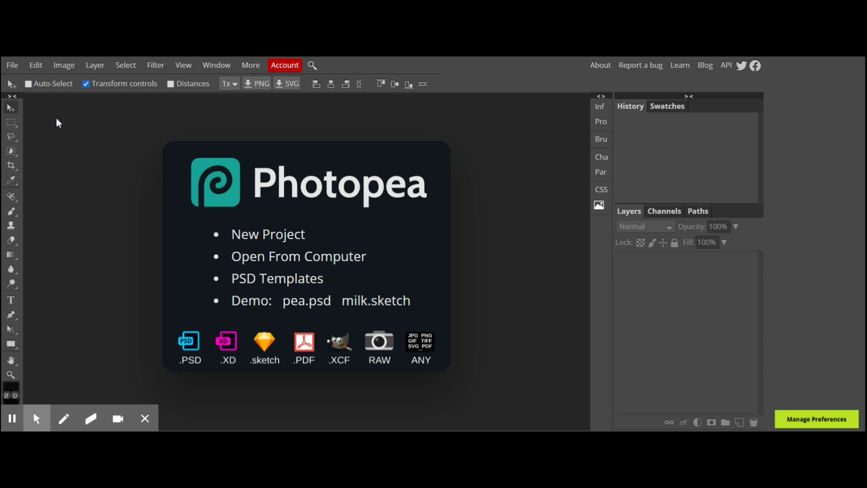
# - Open the portraits IMG_20201217_170647, 170737, 170721, 170714 and 170730 from the computer and review each photo
pyautogui.click(12, 64)
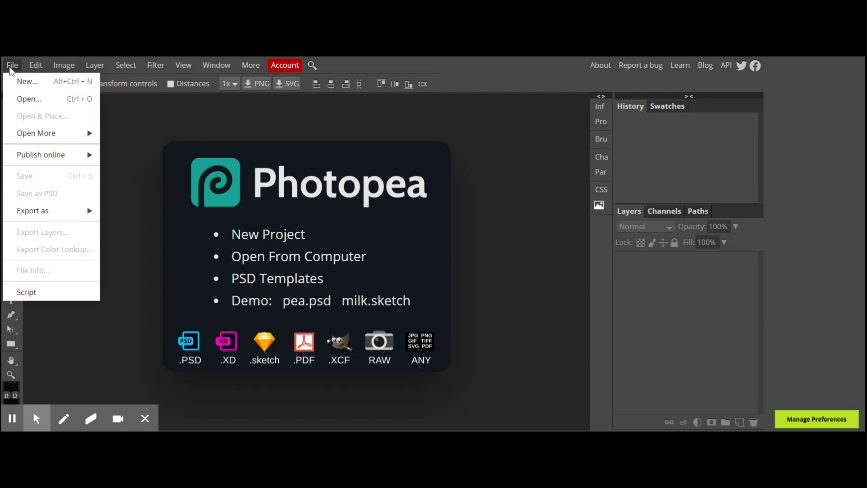
pyautogui.click(28, 99)
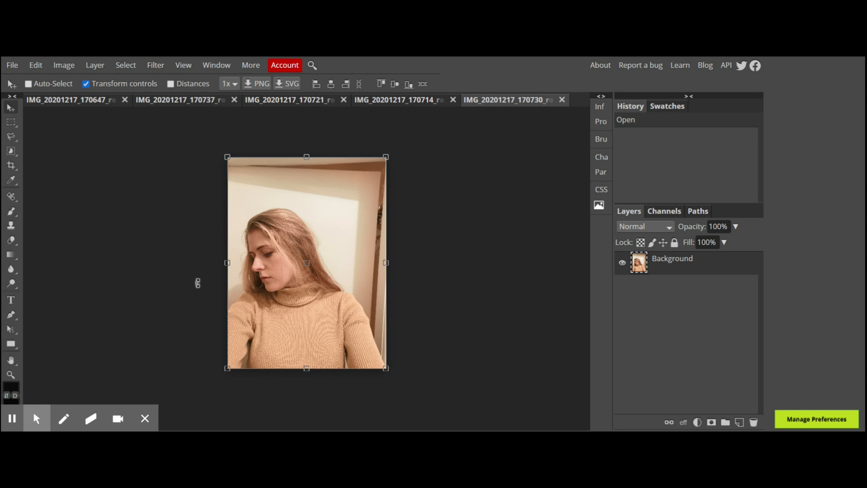
pyautogui.click(82, 101)
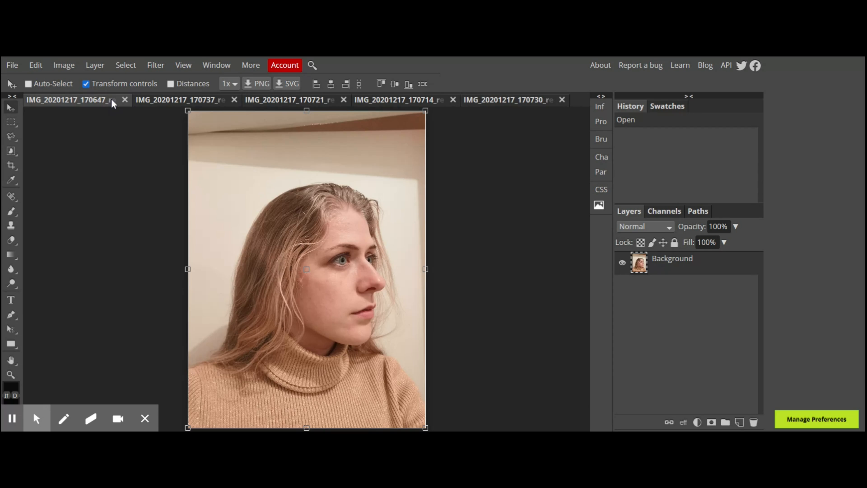
pyautogui.click(160, 103)
pyautogui.click(267, 99)
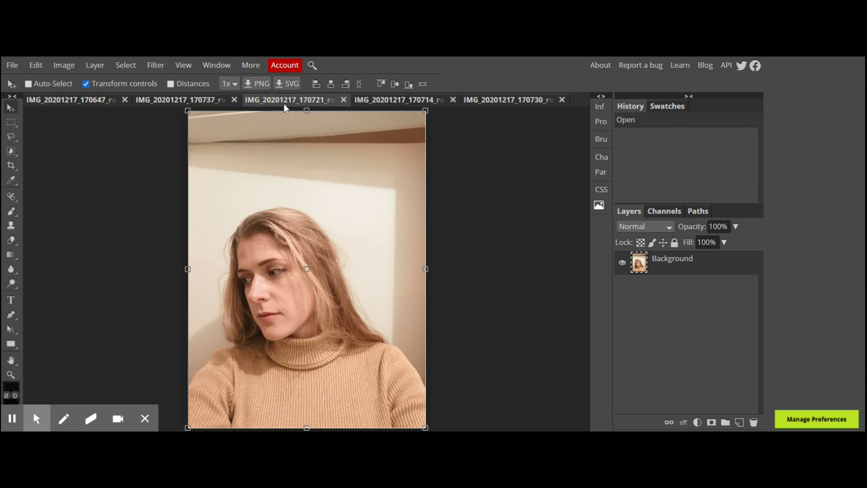
pyautogui.click(395, 103)
pyautogui.click(495, 101)
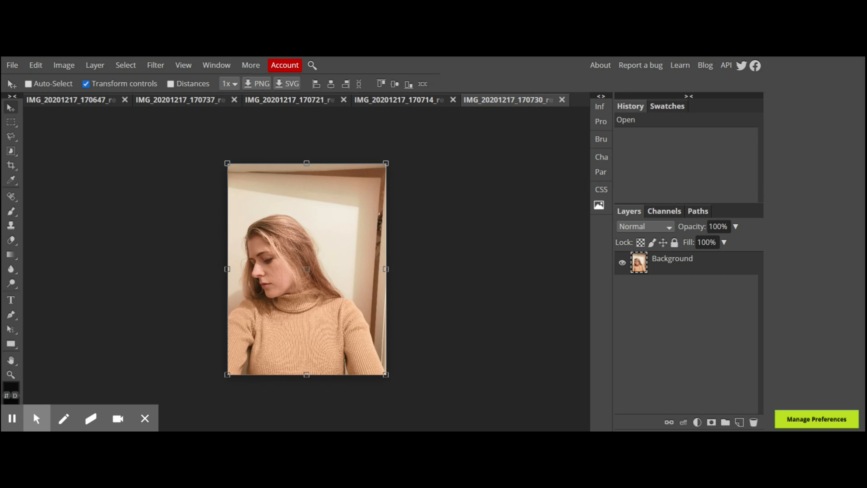
pyautogui.click(96, 100)
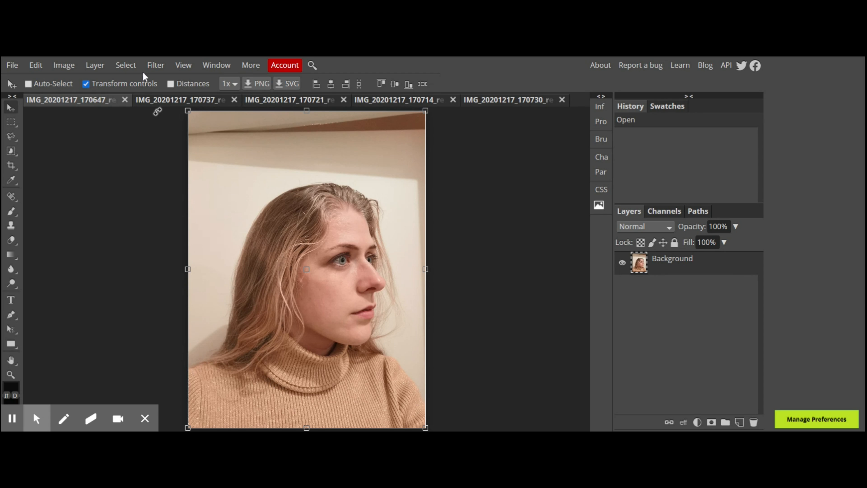
# - Duplicate the Background layer of the portrait IMG_20201217_170730
pyautogui.click(509, 101)
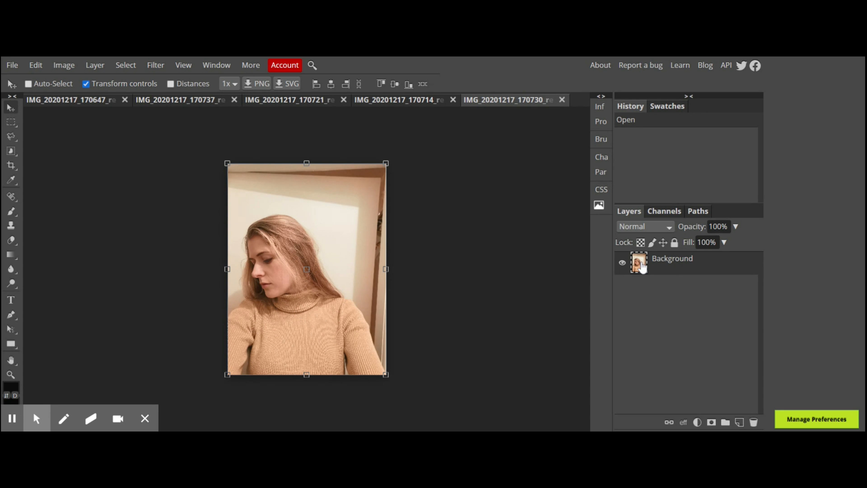
pyautogui.rightClick(642, 267)
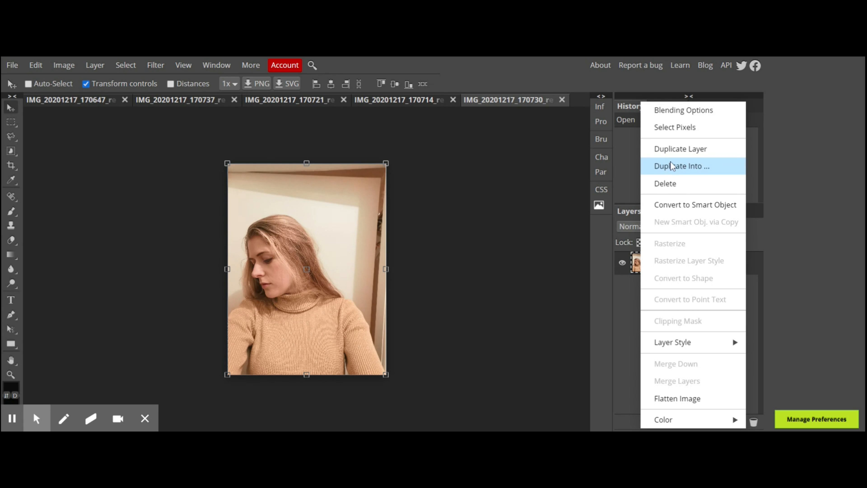
pyautogui.click(672, 153)
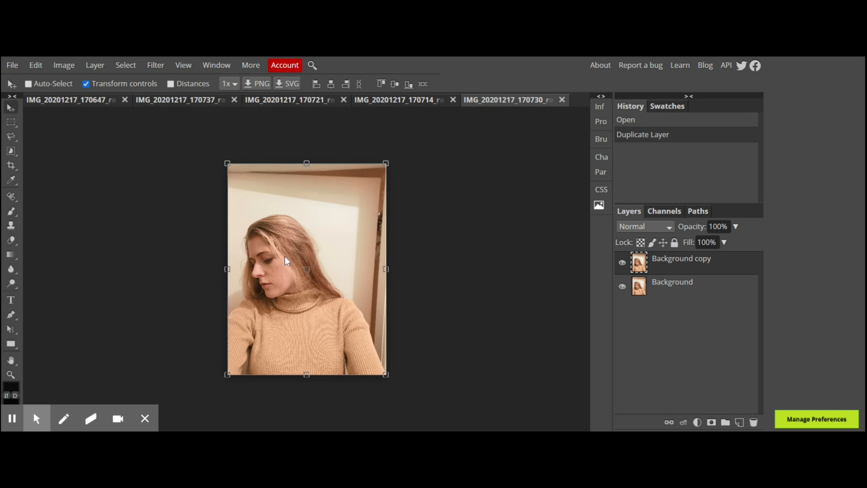
# - Select the woman's hair, face and sweater on the duplicated layer with the Quick Selection tool
pyautogui.click(11, 138)
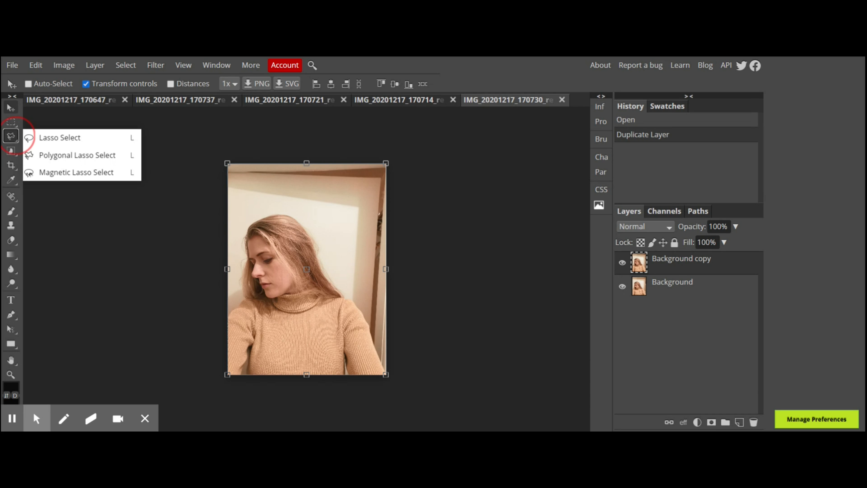
pyautogui.click(11, 151)
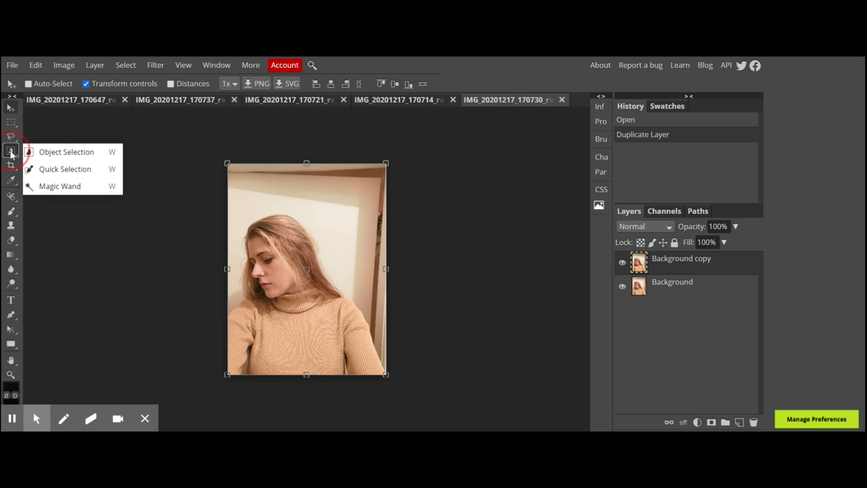
pyautogui.moveTo(12, 154)
pyautogui.mouseDown()
pyautogui.moveTo(47, 159)
pyautogui.moveTo(56, 171)
pyautogui.mouseUp()
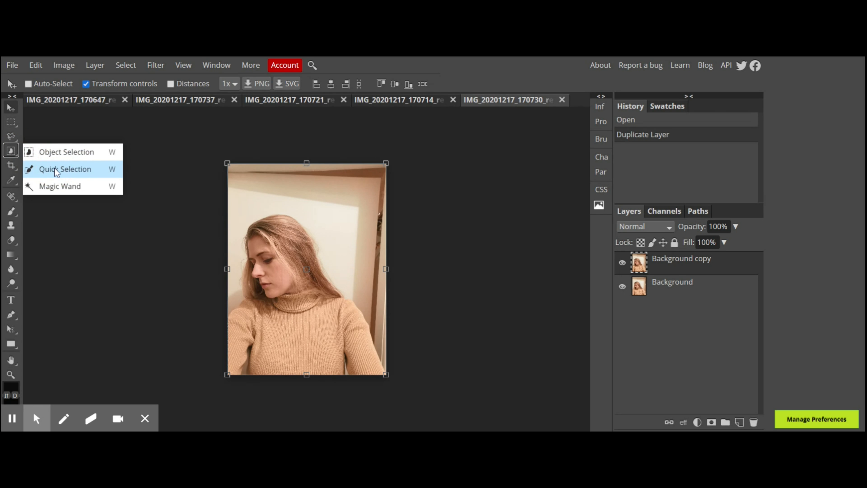
pyautogui.moveTo(57, 172); pyautogui.dragTo(55, 170)
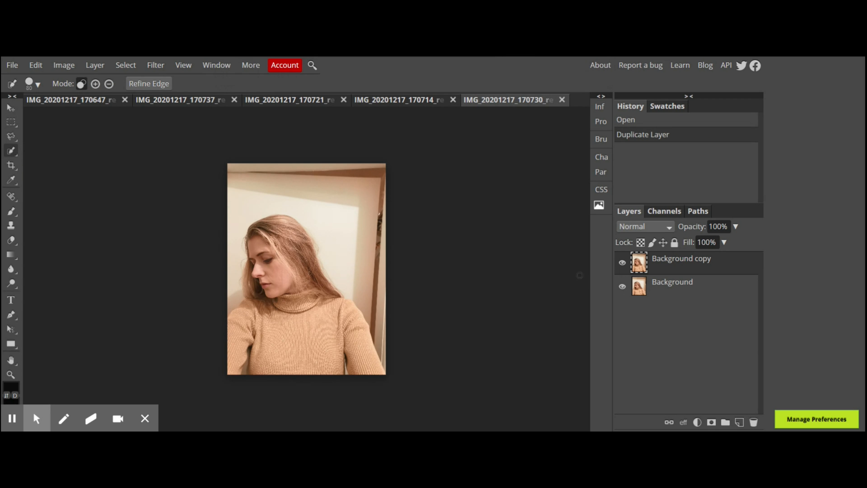
pyautogui.click(278, 254)
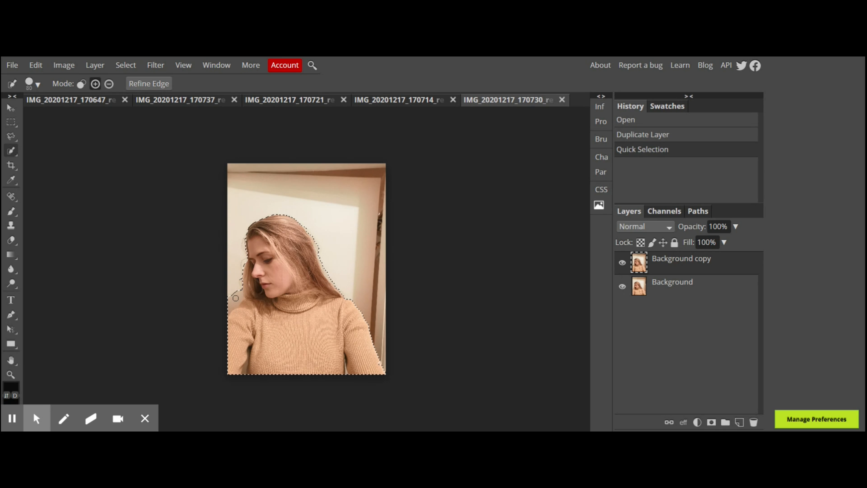
# - Refine the Quick Selection along the hair, removing background beside the face and restoring missed hair at the crown
pyautogui.press('alt')
pyautogui.keyDown('alt'); pyautogui.click(236, 298); pyautogui.keyUp('alt')
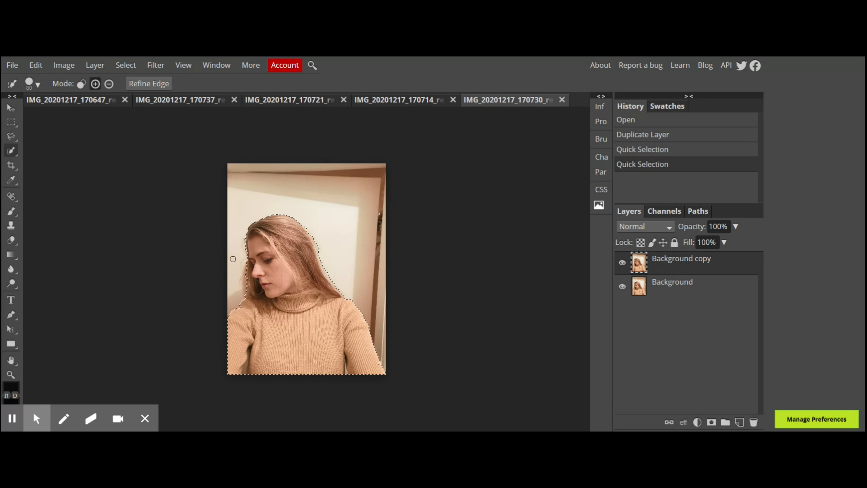
pyautogui.click(251, 283)
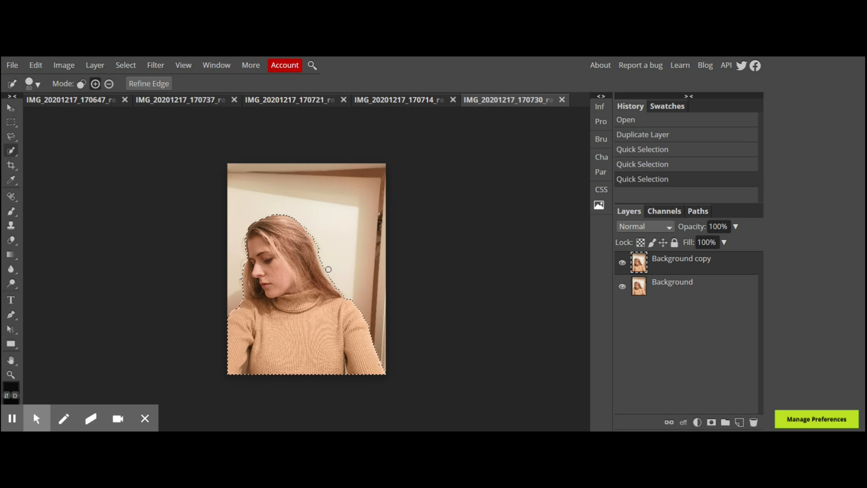
pyautogui.keyDown('alt'); pyautogui.click(318, 256); pyautogui.keyUp('alt')
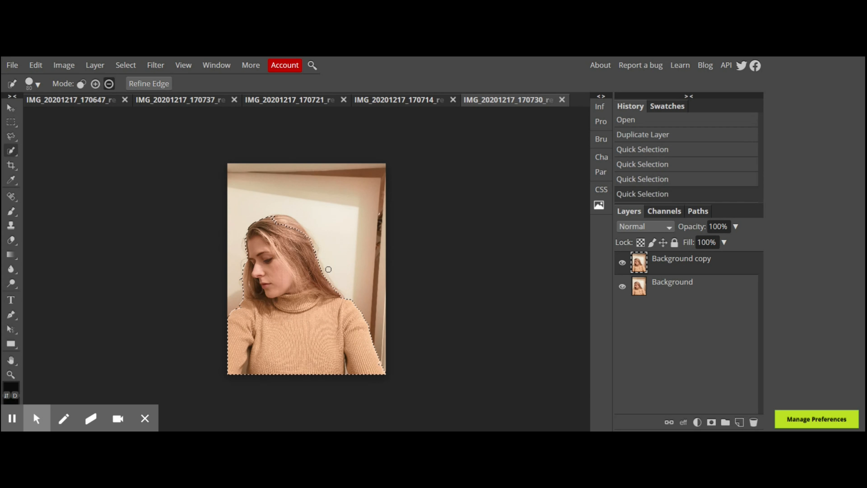
pyautogui.click(286, 222)
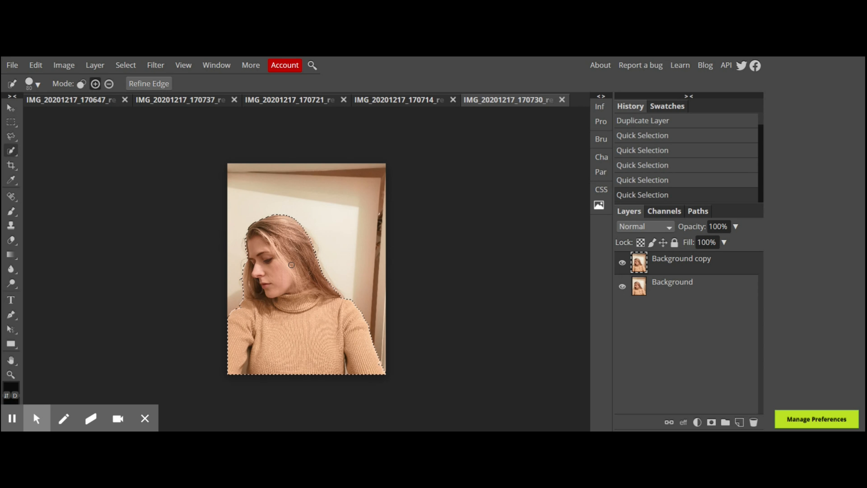
# - Copy the selected figure and paste it into the portrait IMG_20201217_170647
pyautogui.click(36, 66)
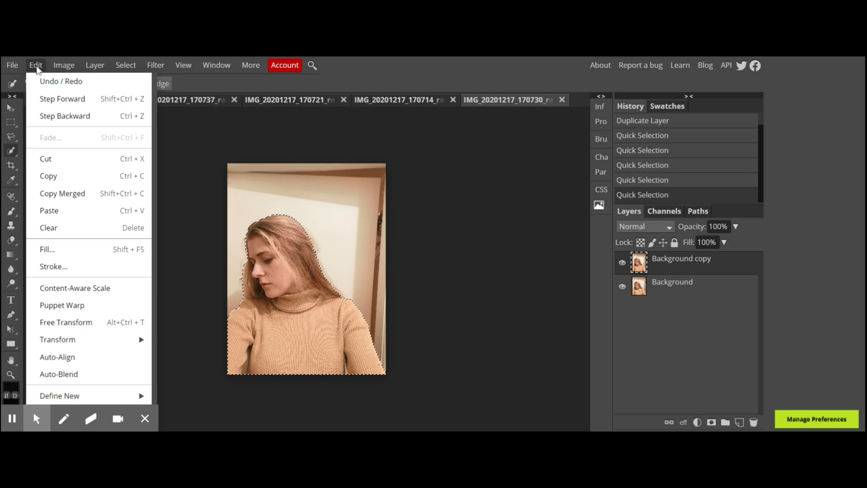
pyautogui.click(52, 180)
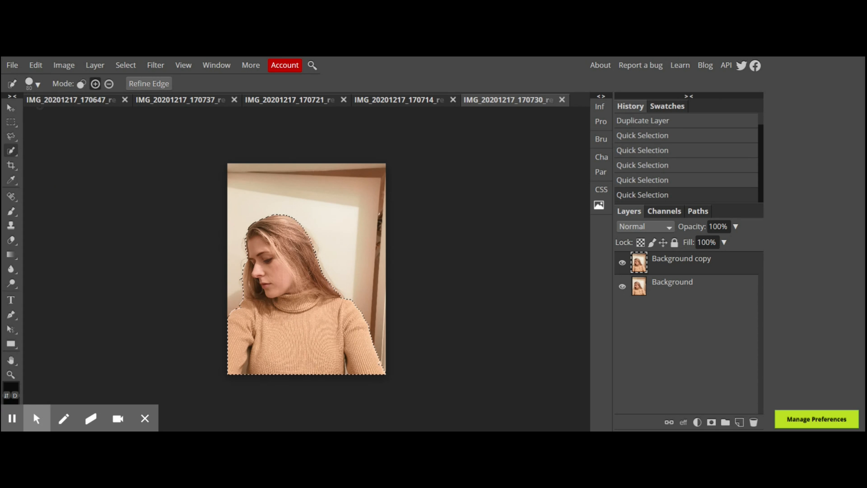
pyautogui.click(64, 99)
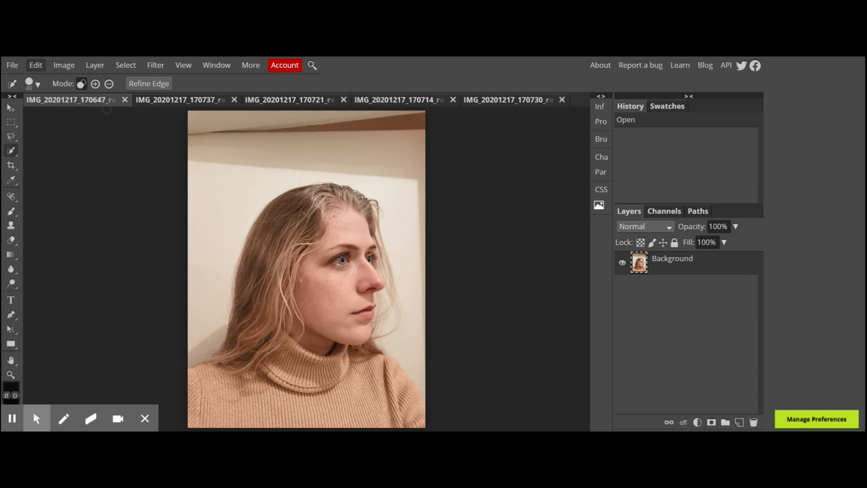
pyautogui.click(33, 67)
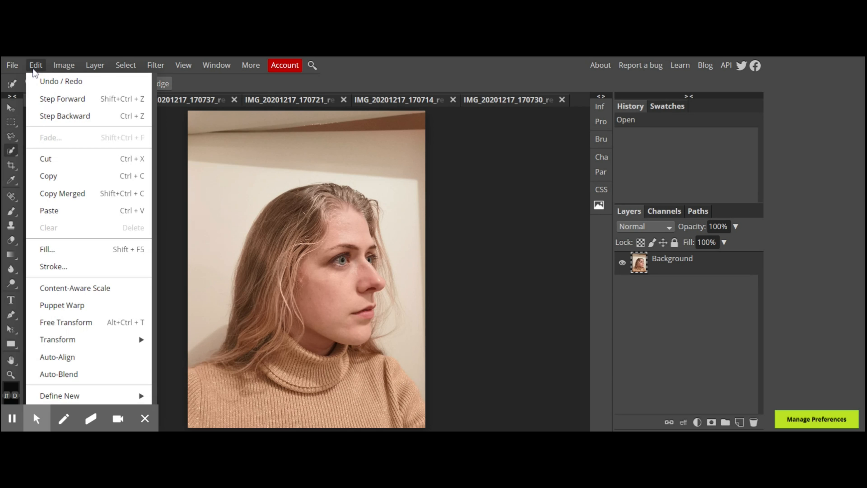
pyautogui.click(49, 212)
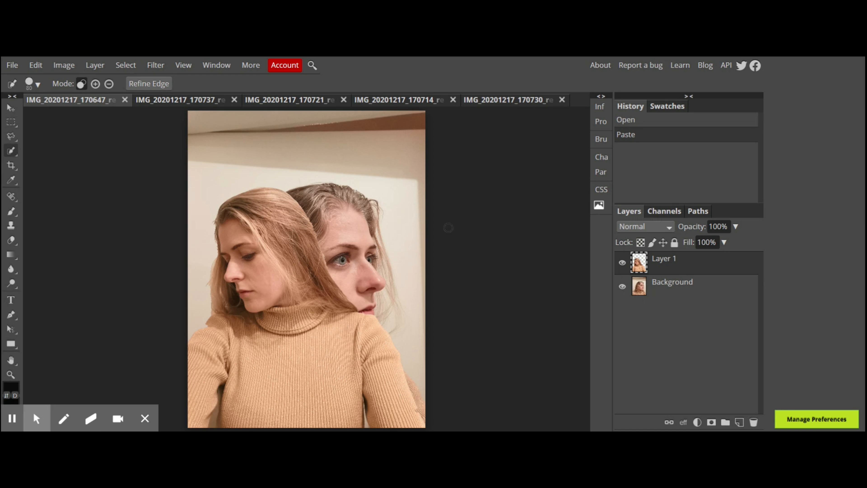
# - Try to select only the sweater on the pasted layer with the Quick Selection tool, subtracting the head and hair
pyautogui.click(12, 155)
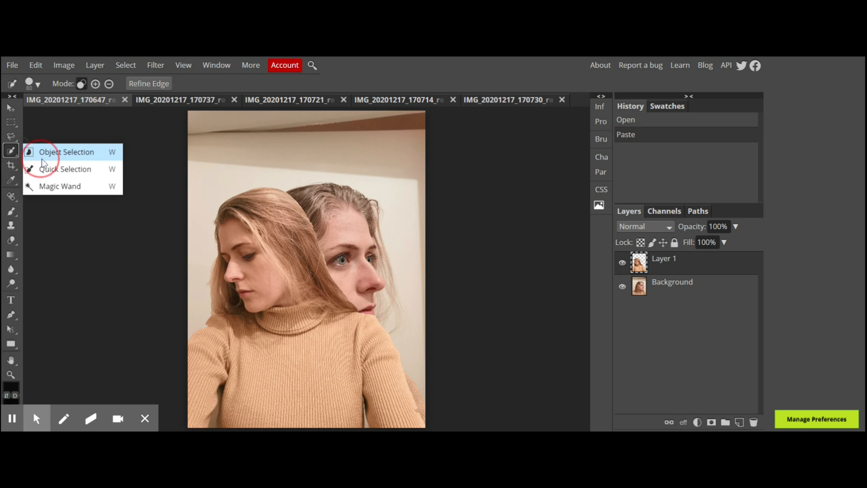
pyautogui.click(57, 169)
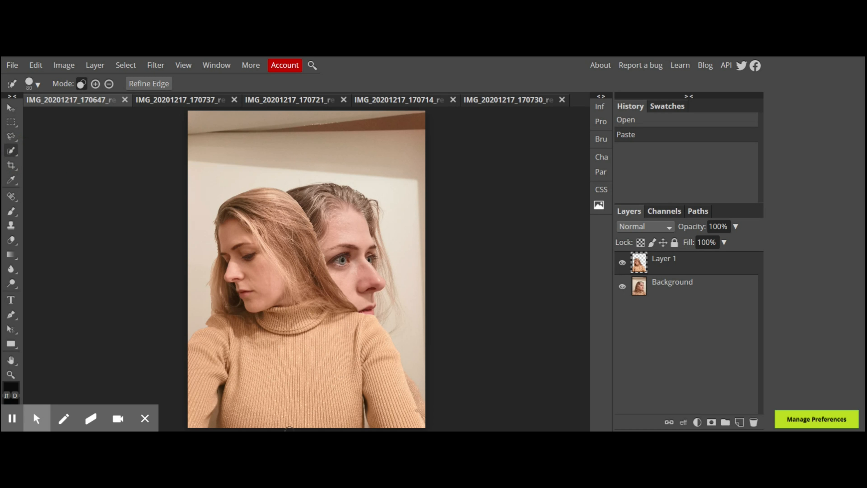
pyautogui.click(276, 377)
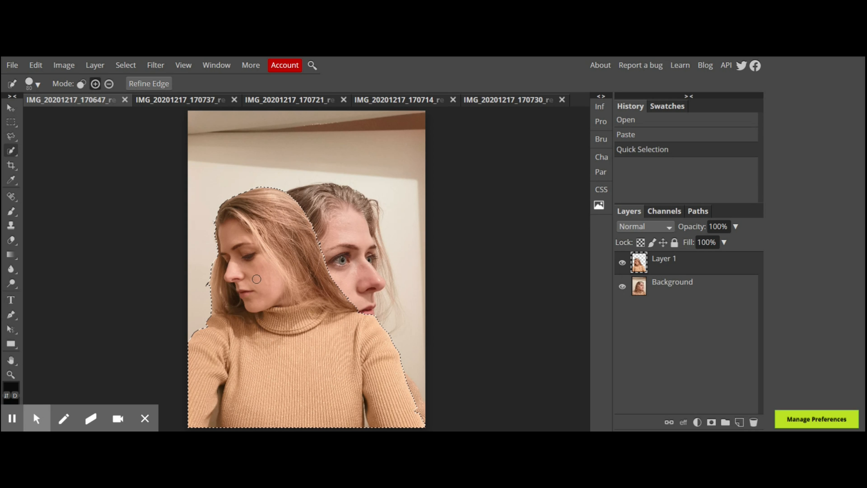
pyautogui.press('alt')
pyautogui.moveTo(256, 279)
pyautogui.mouseDown()
pyautogui.moveTo(208, 288)
pyautogui.moveTo(257, 212)
pyautogui.moveTo(290, 280)
pyautogui.moveTo(307, 291)
pyautogui.moveTo(285, 292)
pyautogui.moveTo(298, 295)
pyautogui.mouseUp()
pyautogui.click(233, 279)
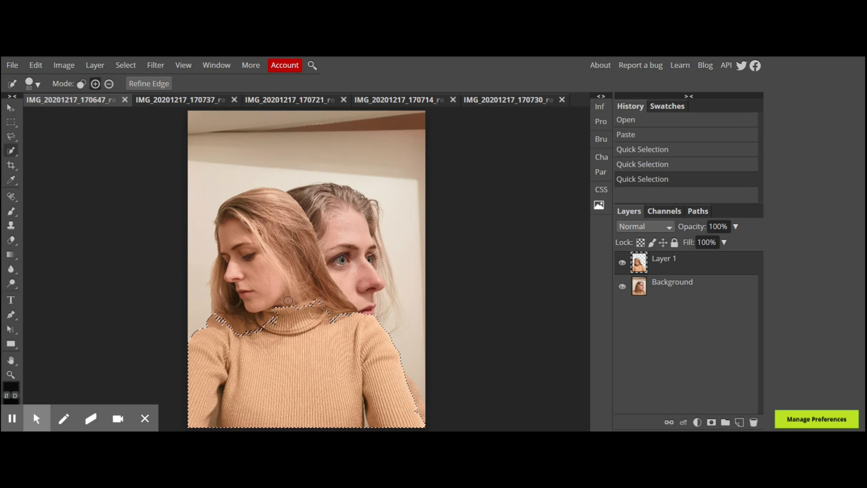
pyautogui.click(243, 327)
pyautogui.keyDown('alt'); pyautogui.click(228, 305); pyautogui.keyUp('alt')
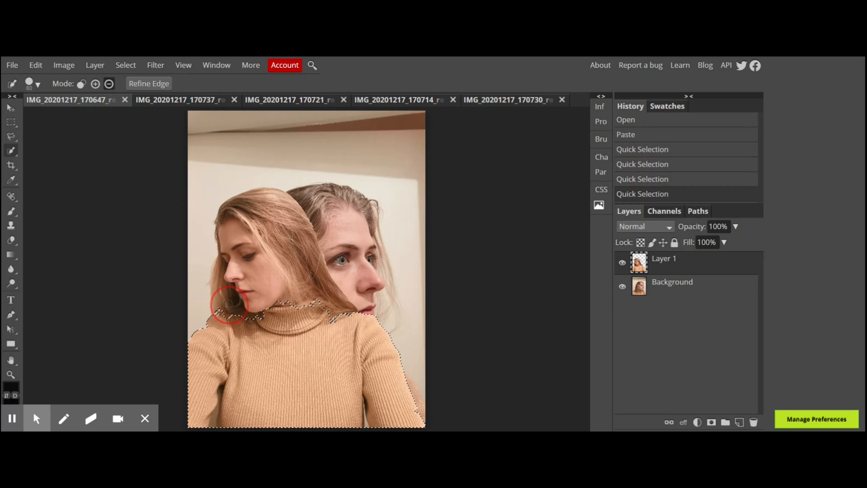
pyautogui.keyDown('alt'); pyautogui.click(335, 320); pyautogui.keyUp('alt')
pyautogui.keyDown('alt'); pyautogui.click(352, 326); pyautogui.keyUp('alt')
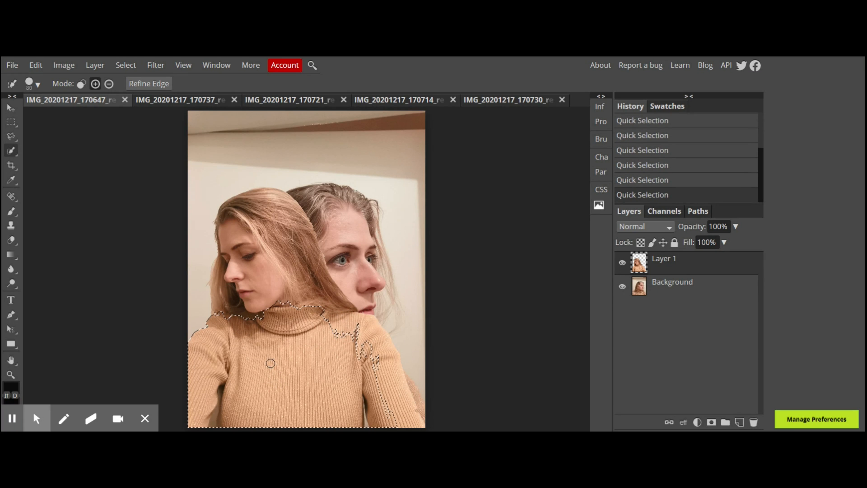
pyautogui.moveTo(379, 376)
pyautogui.mouseDown()
pyautogui.moveTo(377, 333)
pyautogui.moveTo(330, 321)
pyautogui.mouseUp()
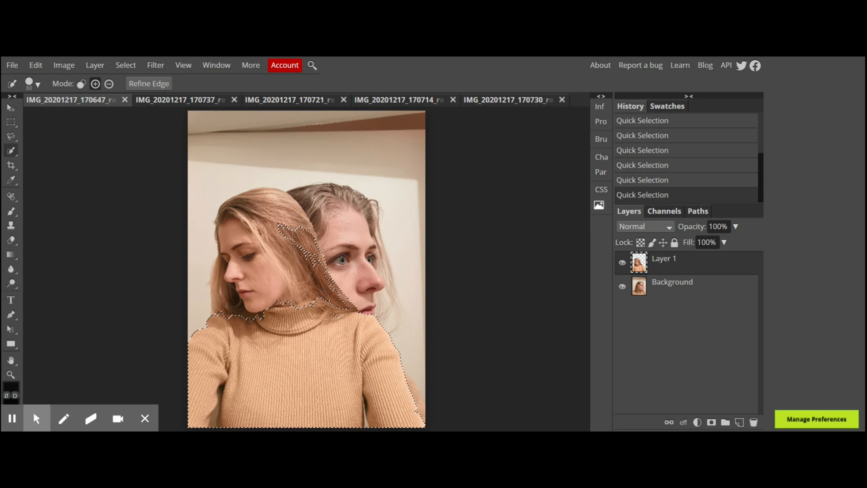
pyautogui.hotkey('ctrl', 'd')
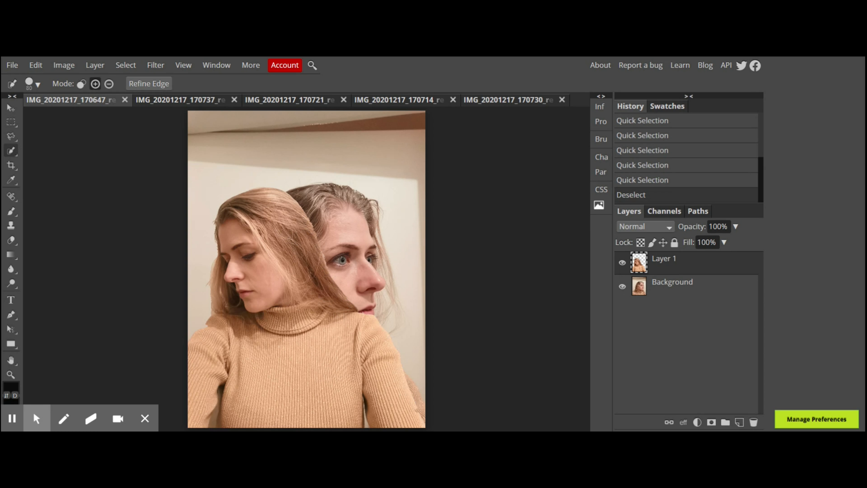
# - Outline the sweater on the pasted layer with the Magnetic Lasso, delete it so only the head remains, and deselect
pyautogui.click(12, 138)
pyautogui.moveTo(12, 140)
pyautogui.mouseDown()
pyautogui.moveTo(57, 154)
pyautogui.moveTo(54, 178)
pyautogui.mouseUp()
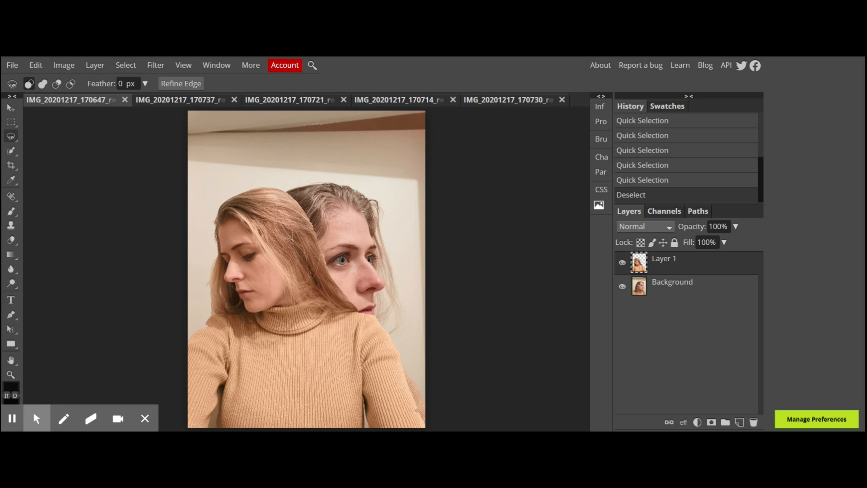
pyautogui.click(202, 329)
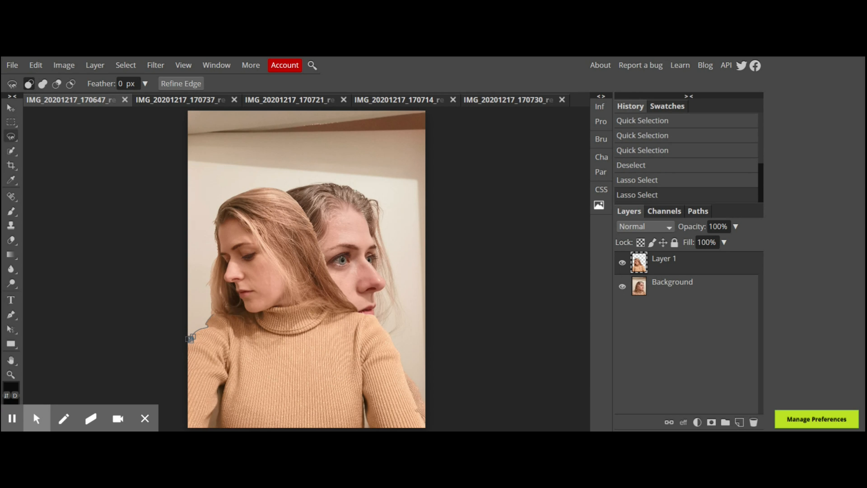
pyautogui.click(211, 315)
pyautogui.click(236, 312)
pyautogui.click(248, 312)
pyautogui.click(269, 309)
pyautogui.click(277, 306)
pyautogui.click(302, 303)
pyautogui.click(377, 314)
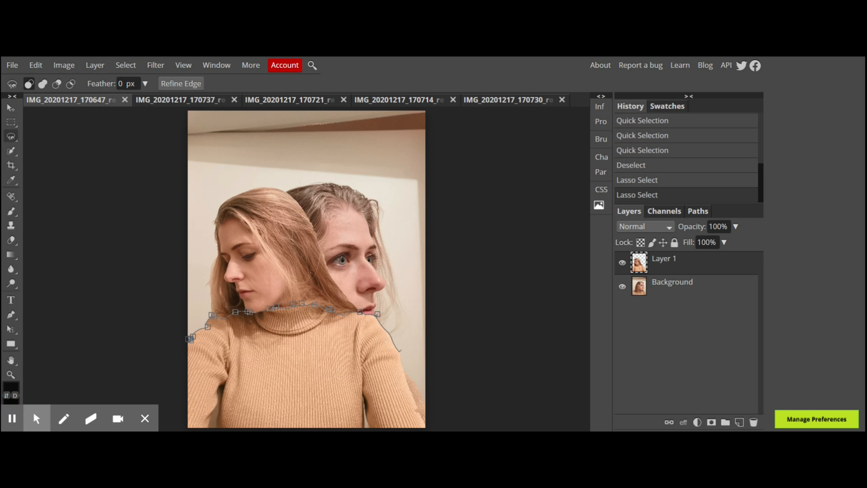
pyautogui.click(425, 425)
pyautogui.click(399, 427)
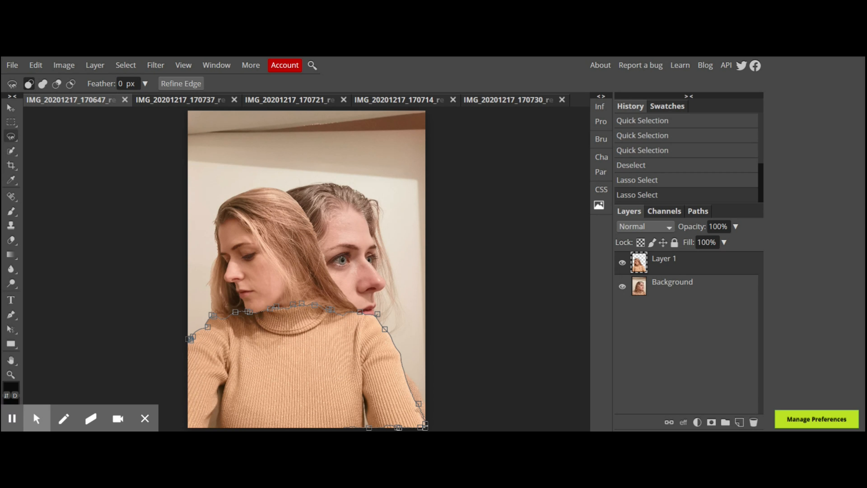
pyautogui.click(341, 427)
pyautogui.click(246, 427)
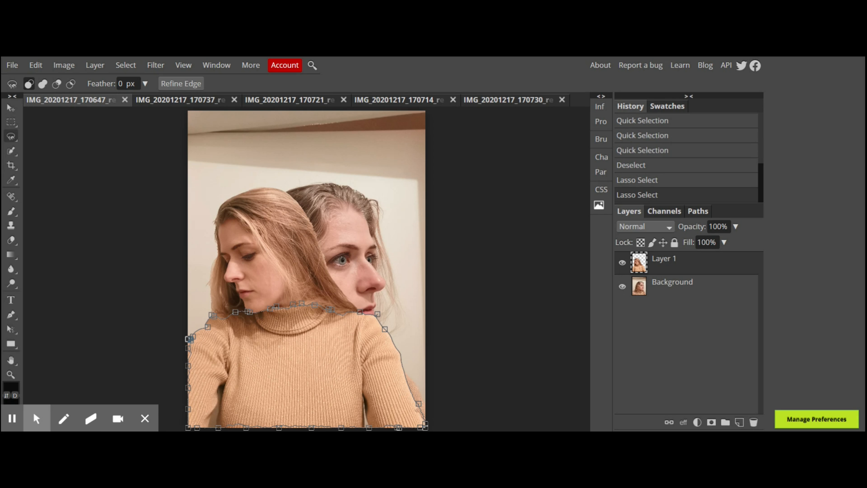
pyautogui.click(189, 339)
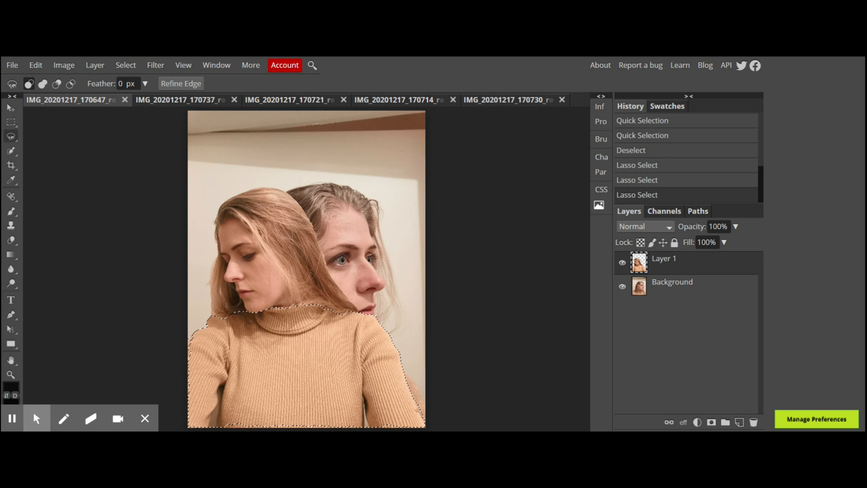
pyautogui.press('Delete')
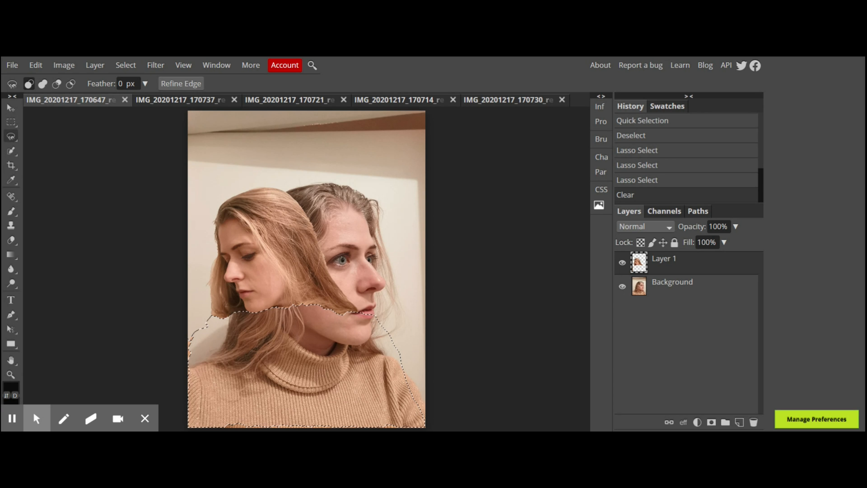
pyautogui.hotkey('ctrl', 'd')
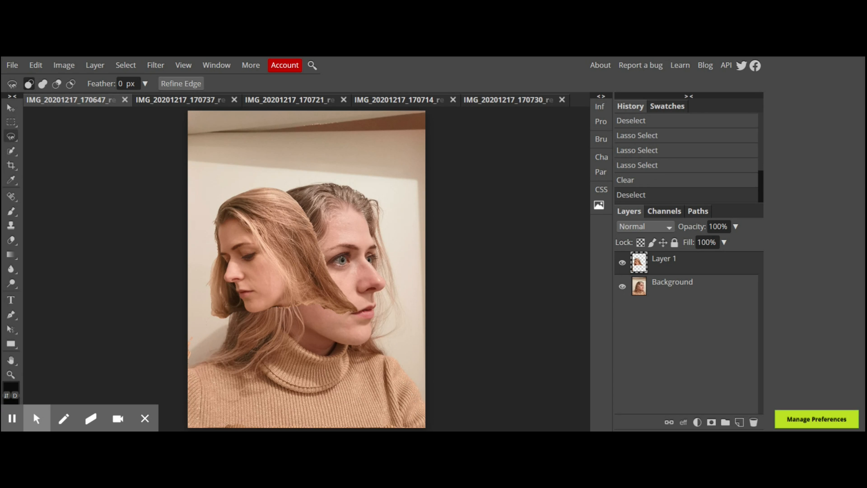
# - Move the cut-out head down and to the right, onto the neck and collar of the background portrait
pyautogui.click(11, 109)
pyautogui.click(278, 263)
pyautogui.moveTo(278, 264); pyautogui.dragTo(302, 307)
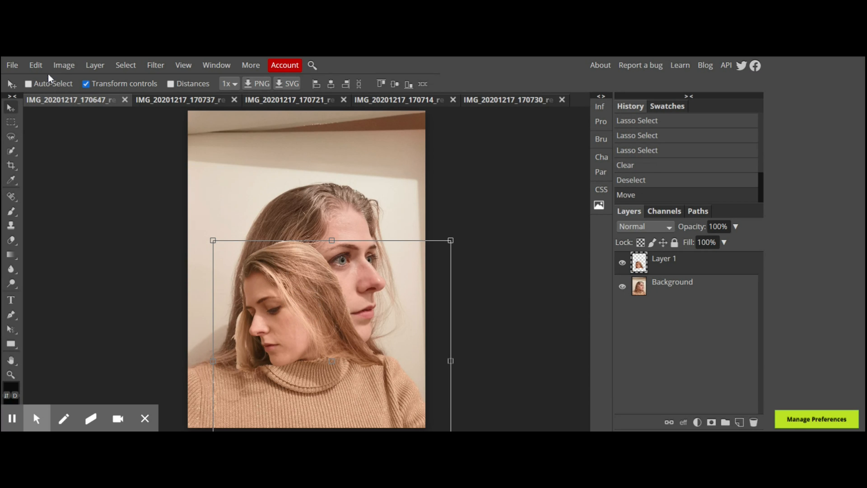
# - Scale the cut-out head to about 75.38% and place it over the turtleneck collar, below the larger face
pyautogui.click(38, 67)
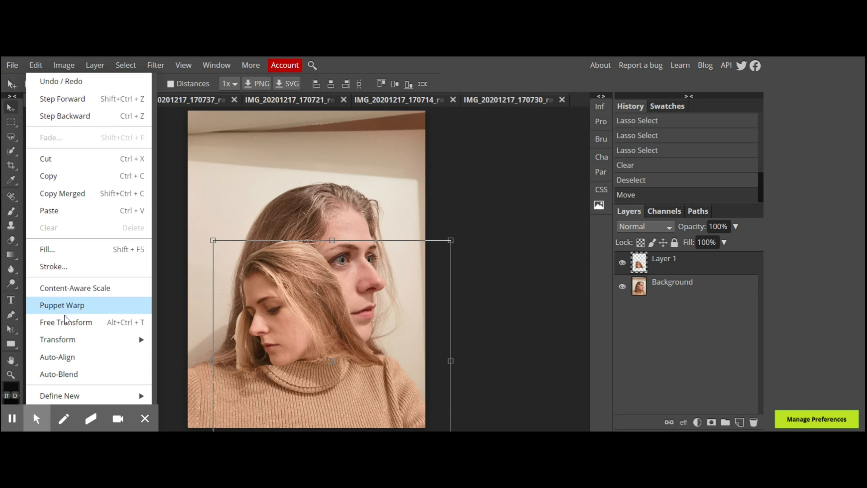
pyautogui.moveTo(67, 340)
pyautogui.click(175, 260)
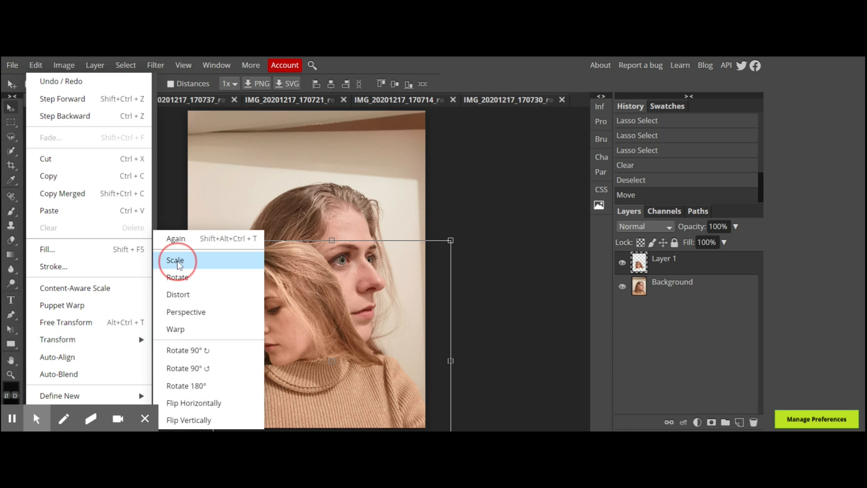
pyautogui.moveTo(212, 240); pyautogui.dragTo(271, 301)
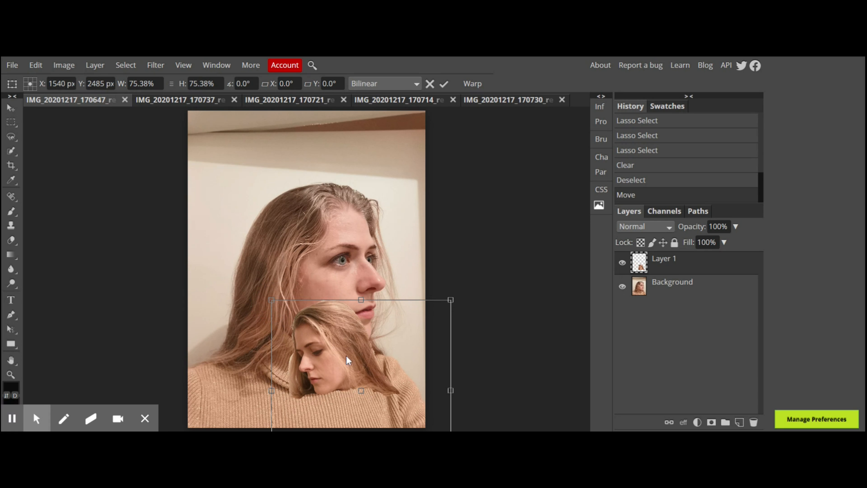
pyautogui.moveTo(341, 356); pyautogui.dragTo(333, 345)
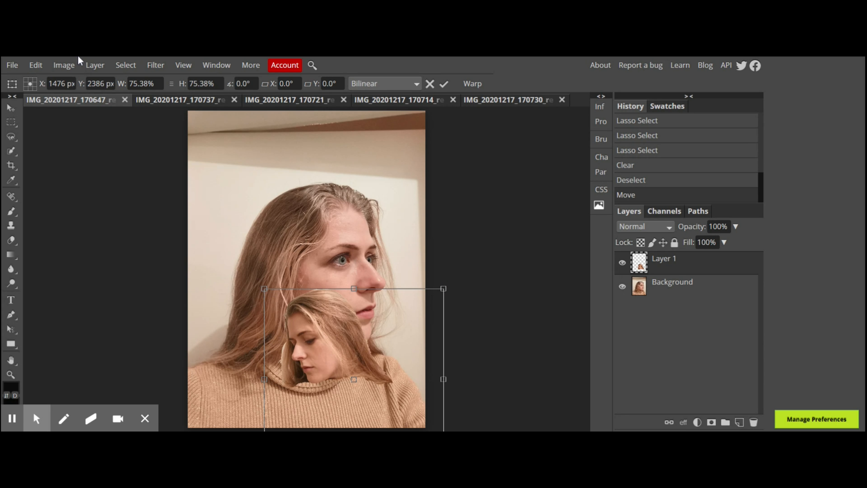
# - Rotate the cut-out head to about -10.6° and move it up so its chin rests on the turtleneck collar
pyautogui.click(36, 65)
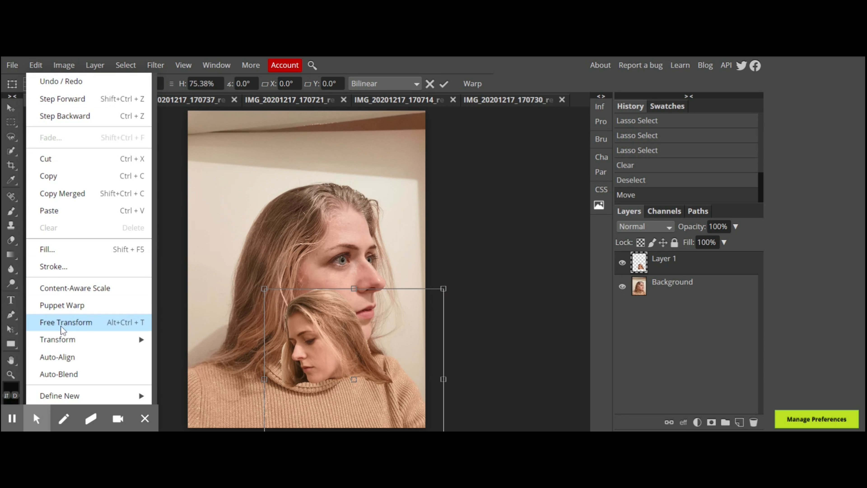
pyautogui.moveTo(63, 342)
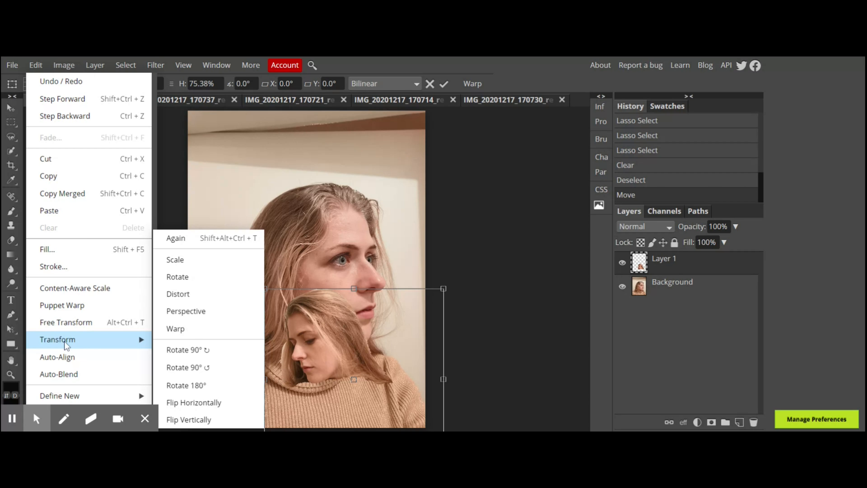
pyautogui.click(178, 277)
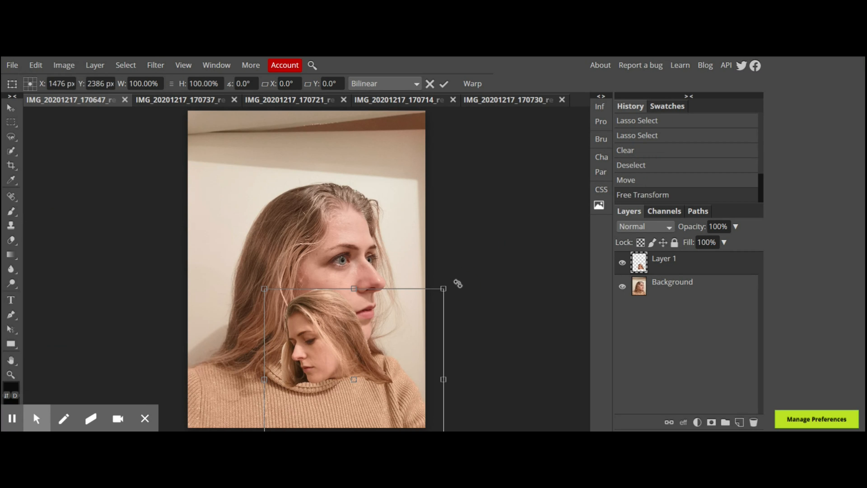
pyautogui.moveTo(449, 284); pyautogui.dragTo(435, 266)
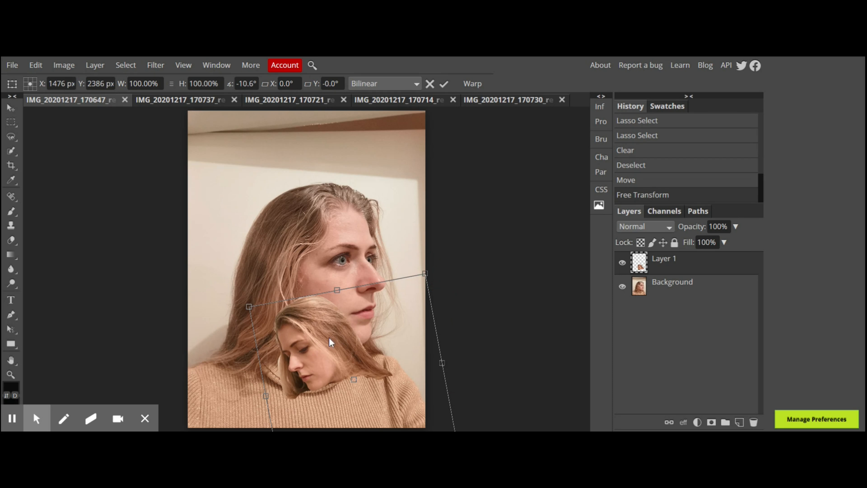
pyautogui.moveTo(316, 353); pyautogui.dragTo(317, 331)
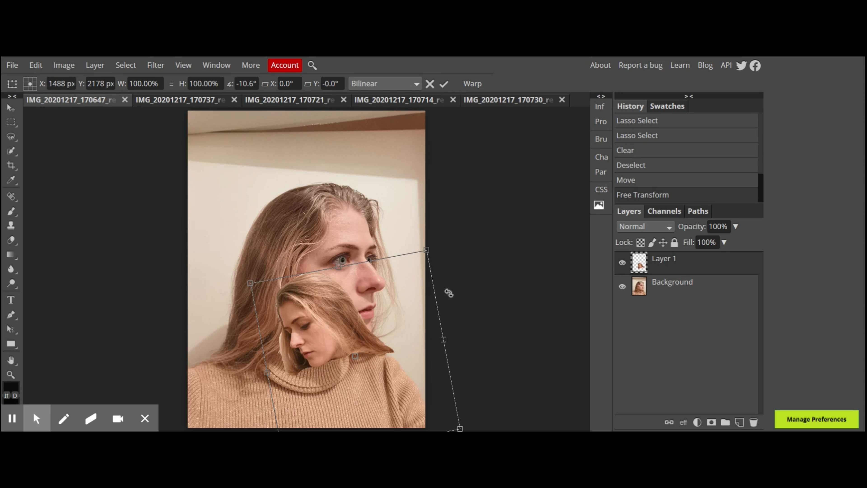
pyautogui.click(443, 84)
pyautogui.click(489, 322)
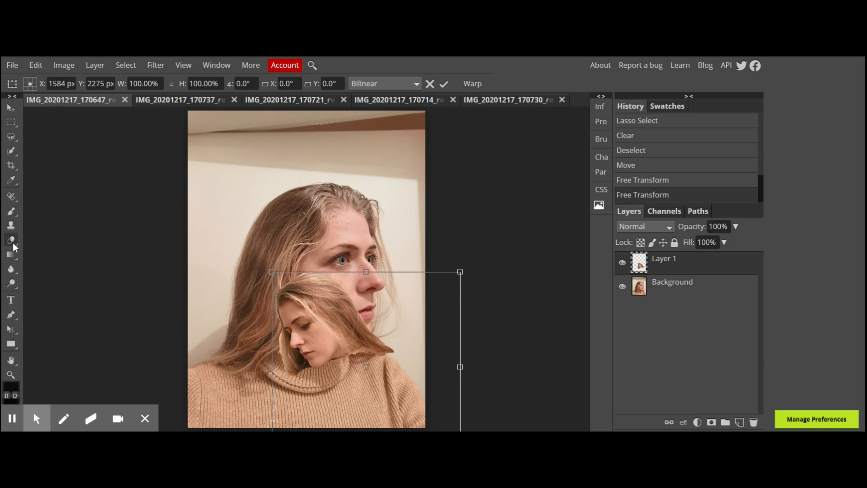
# - Set up the Eraser tool with the soft round 24 px brush preset and 0% hardness
pyautogui.click(12, 257)
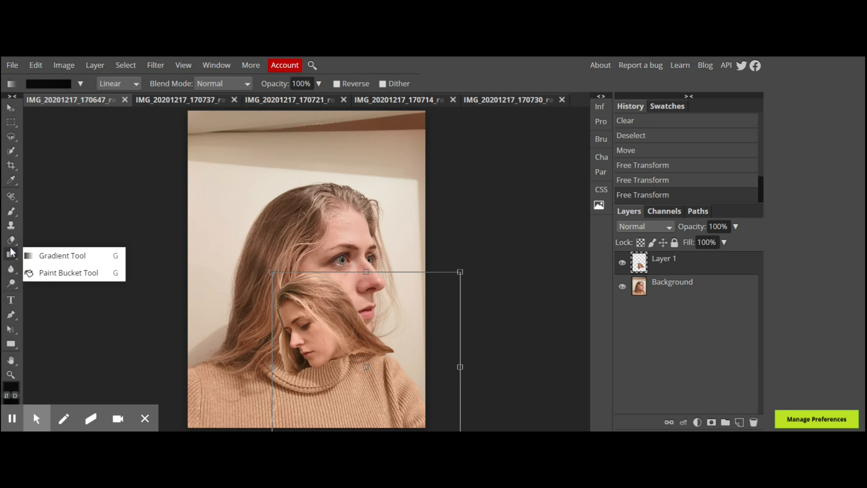
pyautogui.click(11, 240)
pyautogui.click(41, 241)
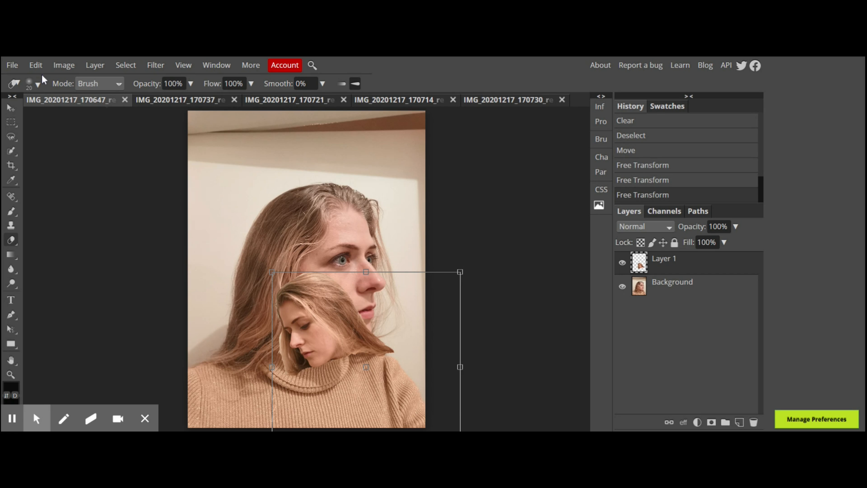
pyautogui.click(39, 85)
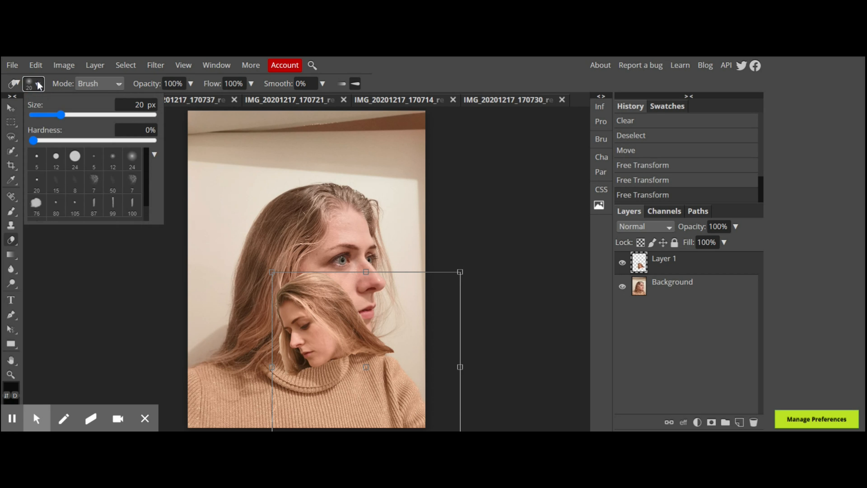
pyautogui.click(131, 164)
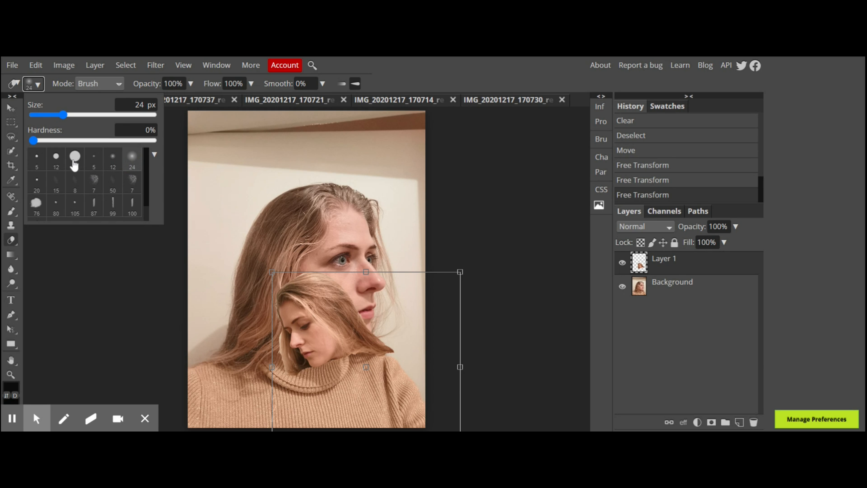
pyautogui.click(129, 160)
pyautogui.click(37, 85)
pyautogui.click(37, 85)
pyautogui.click(310, 262)
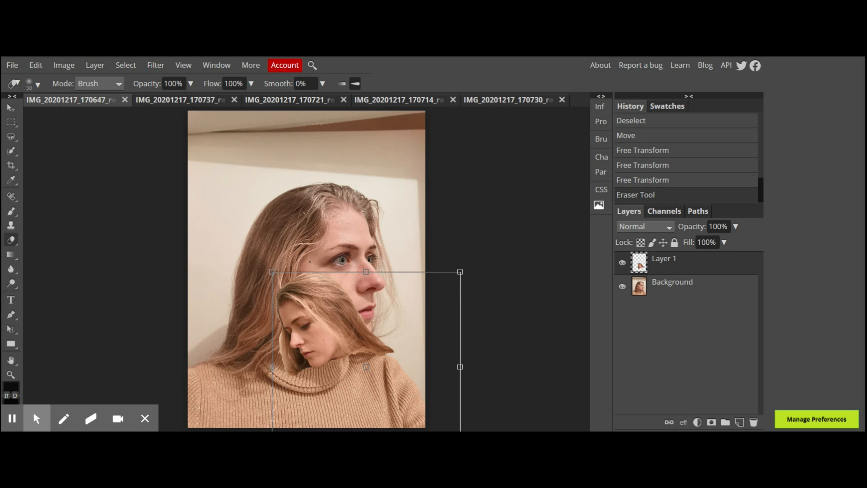
# - Erase the hair on the top and back of the small head with the eraser enlarged to about 700 px
pyautogui.press(']')
pyautogui.press(']')
pyautogui.press(']')
pyautogui.press(']')
pyautogui.press(']')
pyautogui.press(']')
pyautogui.press(']')
pyautogui.press(']')
pyautogui.press(']')
pyautogui.press(']')
pyautogui.press(']')
pyautogui.press(']')
pyautogui.press(']')
pyautogui.press(']')
pyautogui.press(']')
pyautogui.press(']')
pyautogui.press(']')
pyautogui.press(']')
pyautogui.press('[')
pyautogui.press('[')
pyautogui.press('[')
pyautogui.press('[')
pyautogui.press('[')
pyautogui.press('[')
pyautogui.press('[')
pyautogui.press('[')
pyautogui.press(']')
pyautogui.press(']')
pyautogui.moveTo(303, 251)
pyautogui.mouseDown()
pyautogui.moveTo(364, 299)
pyautogui.moveTo(391, 351)
pyautogui.moveTo(388, 389)
pyautogui.moveTo(396, 356)
pyautogui.moveTo(371, 273)
pyautogui.moveTo(323, 257)
pyautogui.moveTo(271, 262)
pyautogui.moveTo(323, 269)
pyautogui.mouseUp()
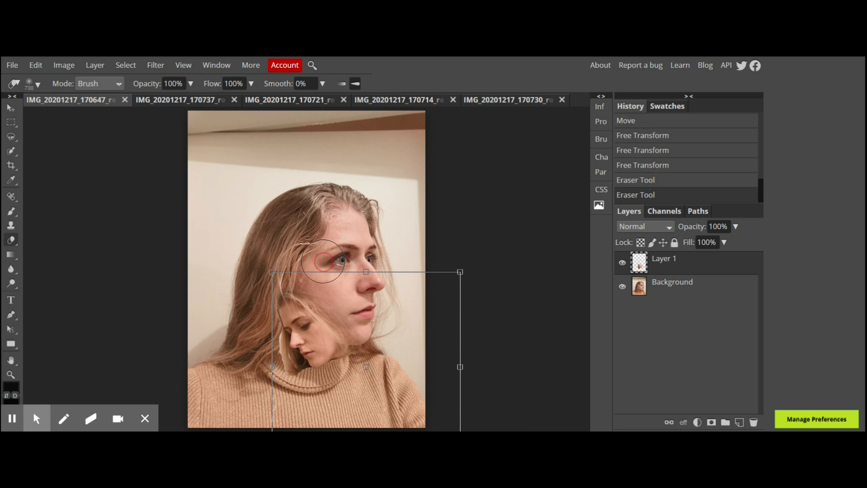
# - Reduce the eraser to 175 px and erase the remaining hair around the small face down to the collar
pyautogui.press('[')
pyautogui.press('[')
pyautogui.press('[')
pyautogui.press('[')
pyautogui.press('[')
pyautogui.press('[')
pyautogui.press('[')
pyautogui.moveTo(311, 288)
pyautogui.mouseDown()
pyautogui.moveTo(352, 325)
pyautogui.moveTo(360, 358)
pyautogui.moveTo(348, 327)
pyautogui.moveTo(322, 301)
pyautogui.moveTo(281, 288)
pyautogui.moveTo(344, 334)
pyautogui.moveTo(347, 366)
pyautogui.moveTo(336, 398)
pyautogui.mouseUp()
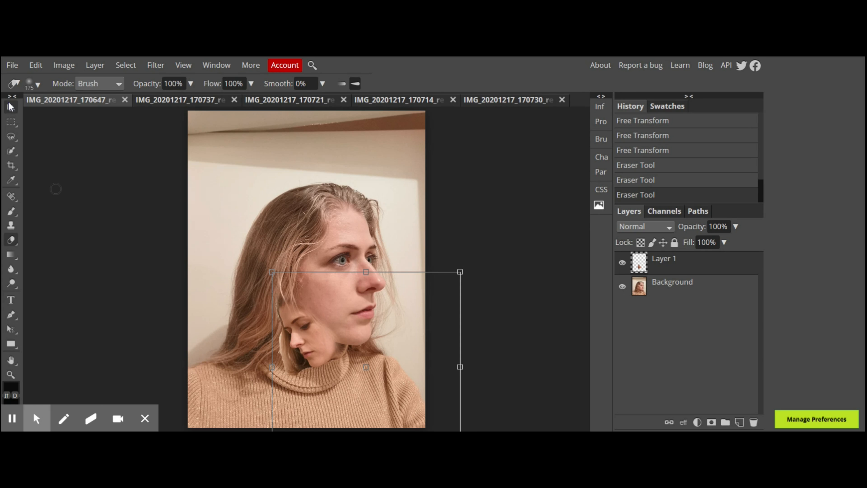
# - Move the small face up and to the right onto the cheek and jaw of the larger face
pyautogui.click(11, 108)
pyautogui.moveTo(316, 337); pyautogui.dragTo(327, 329)
pyautogui.moveTo(328, 330); pyautogui.dragTo(326, 327)
pyautogui.press('Return')
# - Soften the small face's outer edges by erasing along its forehead and cheek with the 175 px Eraser
pyautogui.click(11, 196)
pyautogui.moveTo(11, 240); pyautogui.dragTo(32, 246)
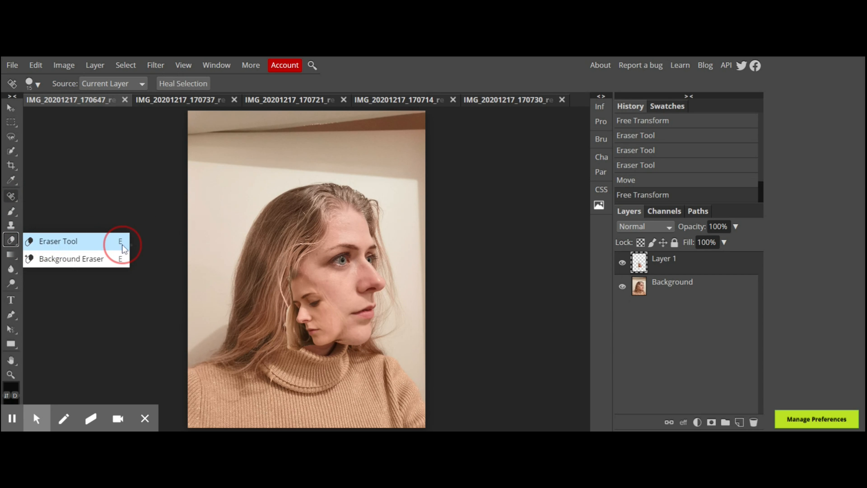
pyautogui.click(72, 242)
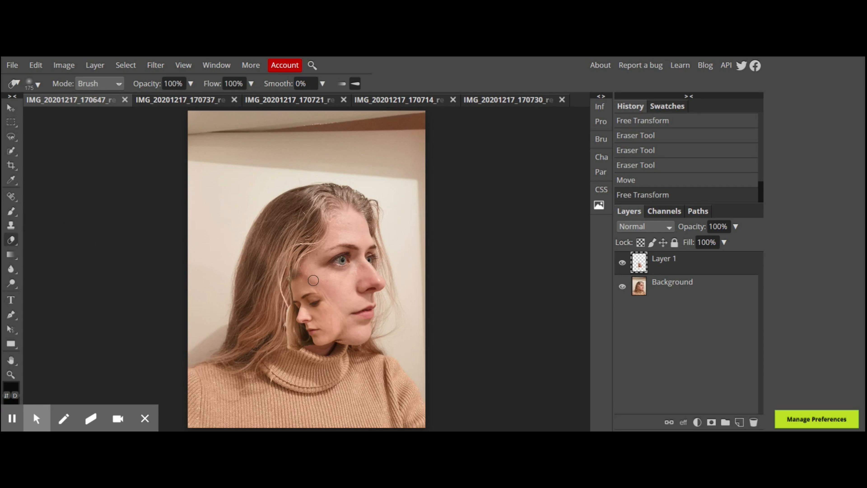
pyautogui.click(293, 274)
pyautogui.moveTo(293, 274)
pyautogui.mouseDown()
pyautogui.moveTo(329, 288)
pyautogui.moveTo(346, 317)
pyautogui.moveTo(349, 337)
pyautogui.moveTo(338, 348)
pyautogui.moveTo(357, 328)
pyautogui.mouseUp()
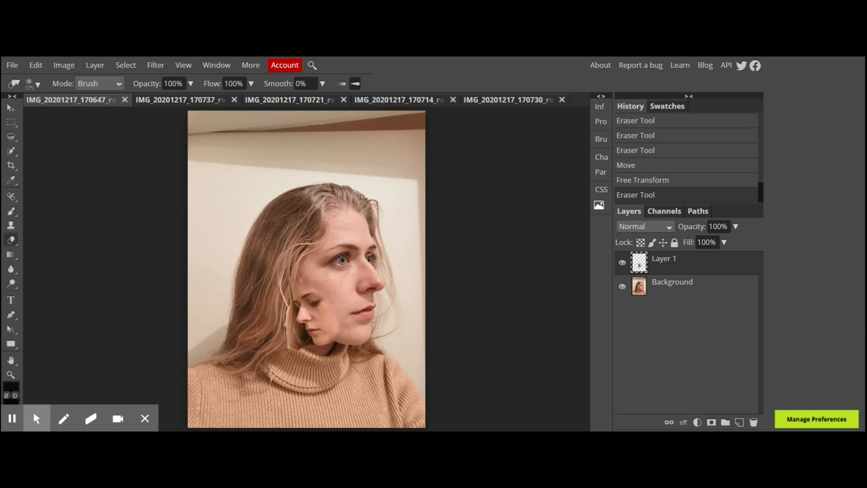
# - Rotate the small face to about 9.3° and shift it slightly left to line up with the larger jaw
pyautogui.click(36, 65)
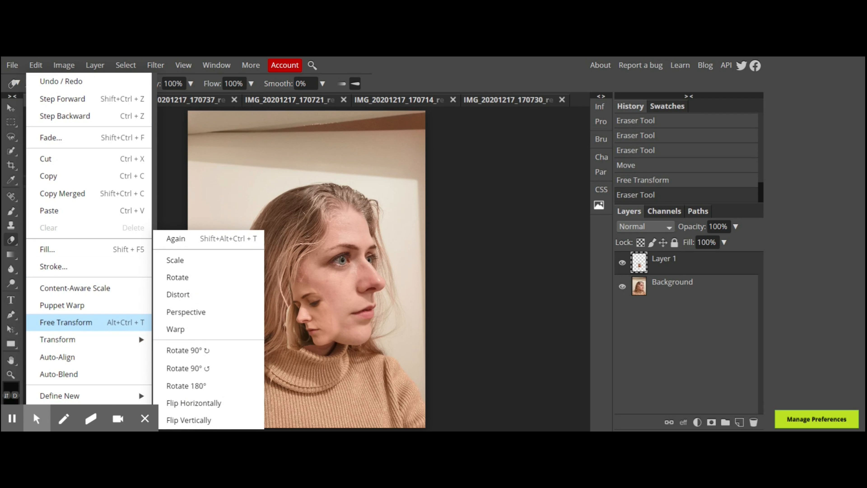
pyautogui.click(166, 163)
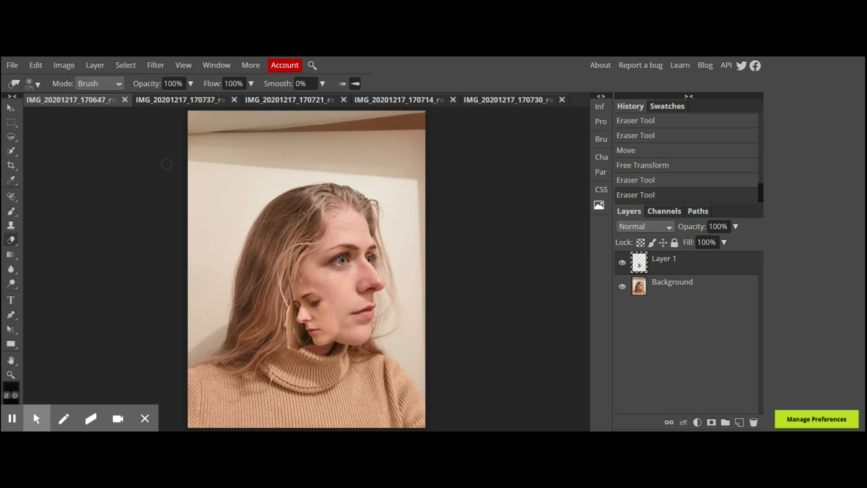
pyautogui.hotkey('alt', 'ctrl', 't')
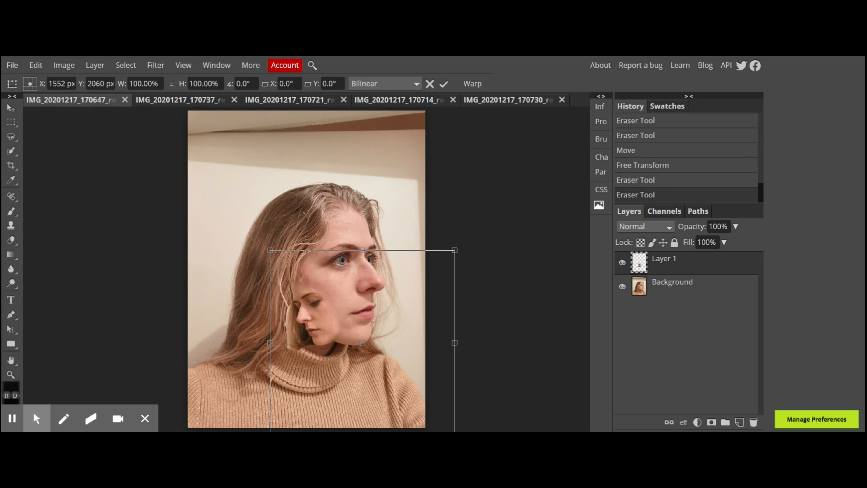
pyautogui.moveTo(462, 231); pyautogui.dragTo(482, 248)
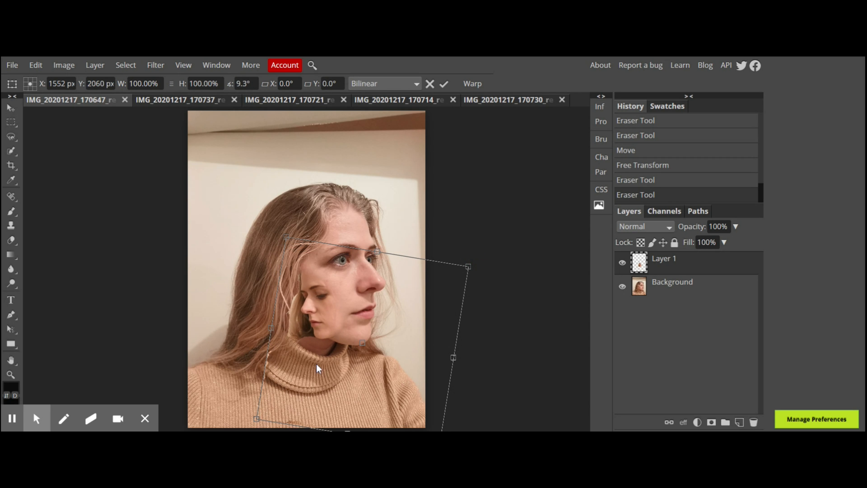
pyautogui.moveTo(321, 317); pyautogui.dragTo(324, 322)
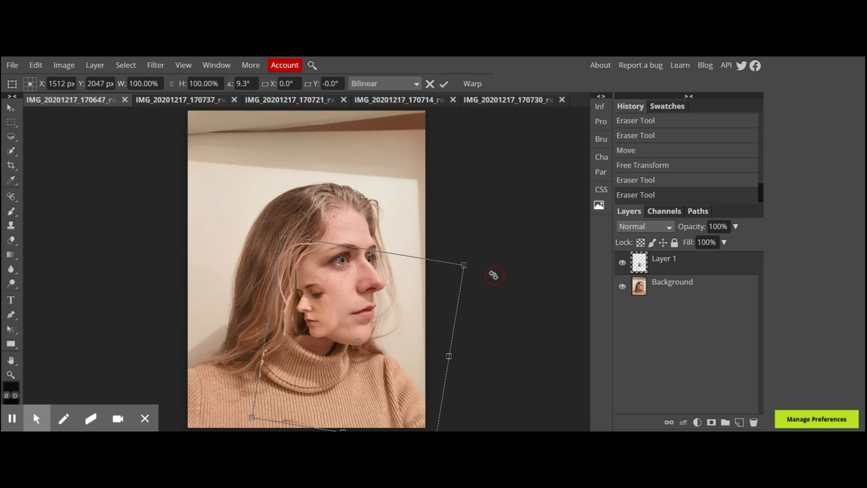
pyautogui.click(444, 84)
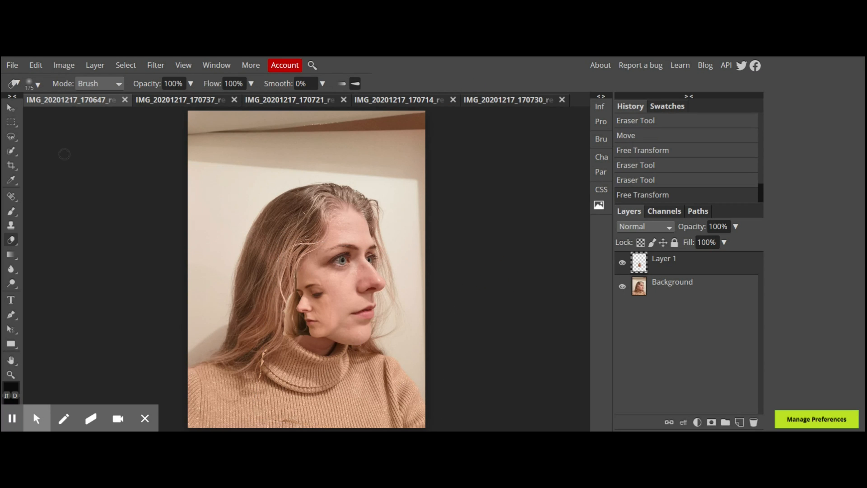
# - Erase the light fringe beside the small face's profile with the Background Eraser at 80 px and tolerance 40
pyautogui.hotkey('shift', 'e')
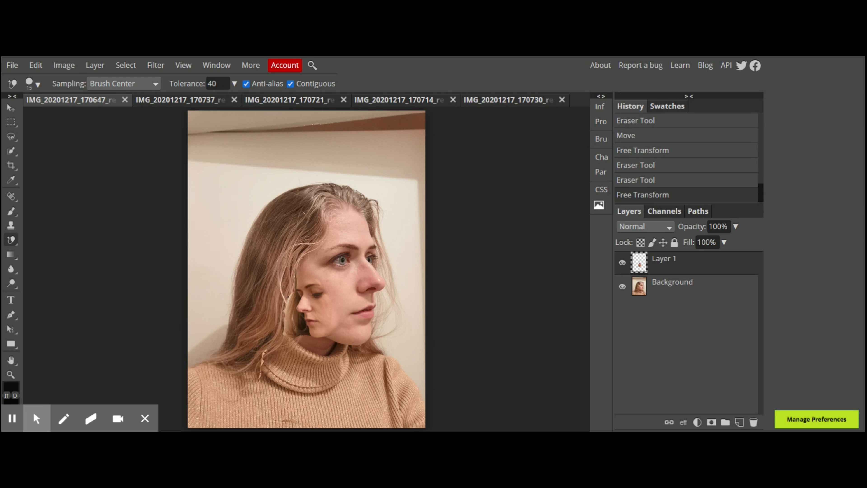
pyautogui.press(']')
pyautogui.press(']')
pyautogui.press(']')
pyautogui.press(']')
pyautogui.press(']')
pyautogui.press(']')
pyautogui.press(']')
pyautogui.press(']')
pyautogui.press(']')
pyautogui.press(']')
pyautogui.press(']')
pyautogui.press(']')
pyautogui.press(']')
pyautogui.press(']')
pyautogui.click(290, 300)
pyautogui.moveTo(290, 300)
pyautogui.mouseDown()
pyautogui.moveTo(280, 325)
pyautogui.moveTo(283, 309)
pyautogui.moveTo(299, 341)
pyautogui.mouseUp()
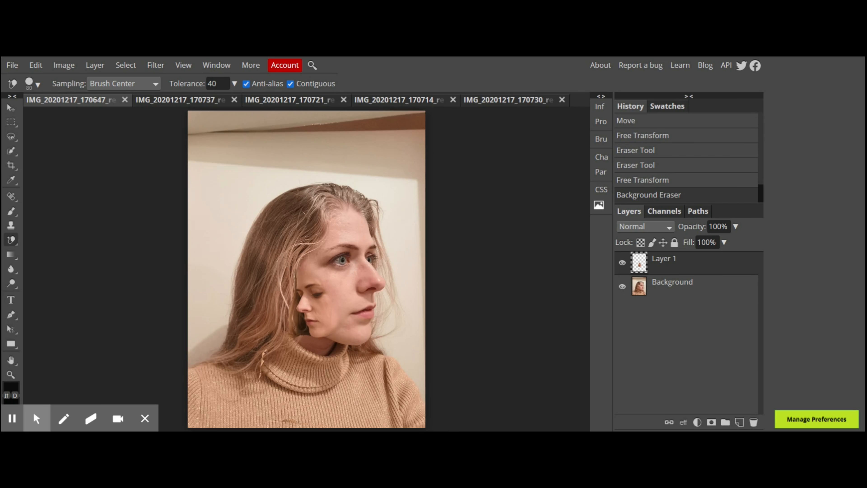
# - Erase the leftover edge between the small face's chin and the neck with the Background Eraser at 20 px
pyautogui.scroll(5, 322, 274)
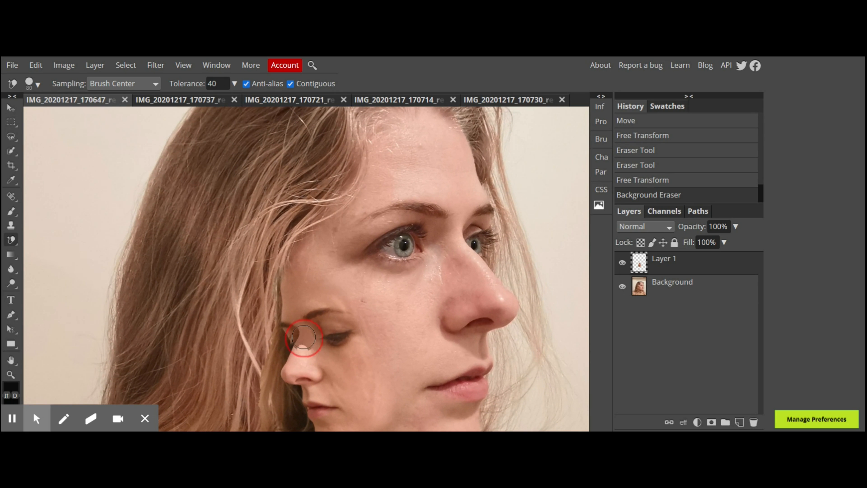
pyautogui.click(304, 338)
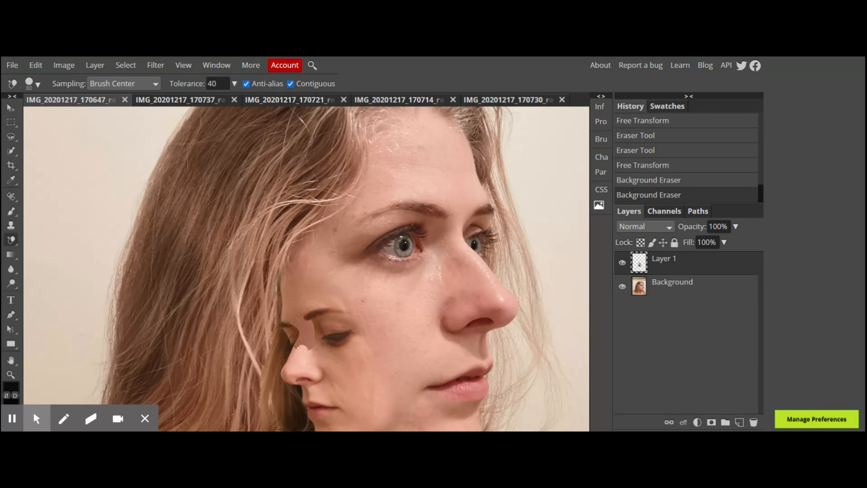
pyautogui.hotkey('ctrl', 'z')
pyautogui.scroll(1, 300, 328)
pyautogui.scroll(-4, 302, 327)
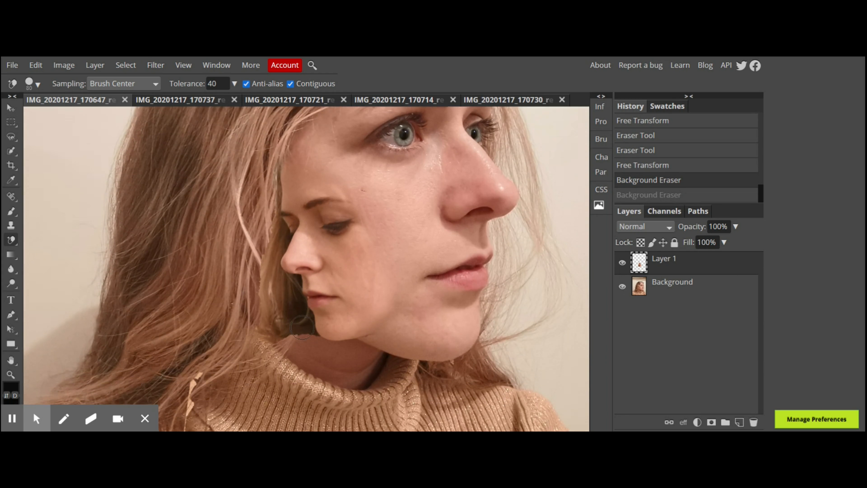
pyautogui.scroll(-2, 302, 327)
pyautogui.press('[')
pyautogui.press('[')
pyautogui.press('[')
pyautogui.press('[')
pyautogui.press('[')
pyautogui.press('[')
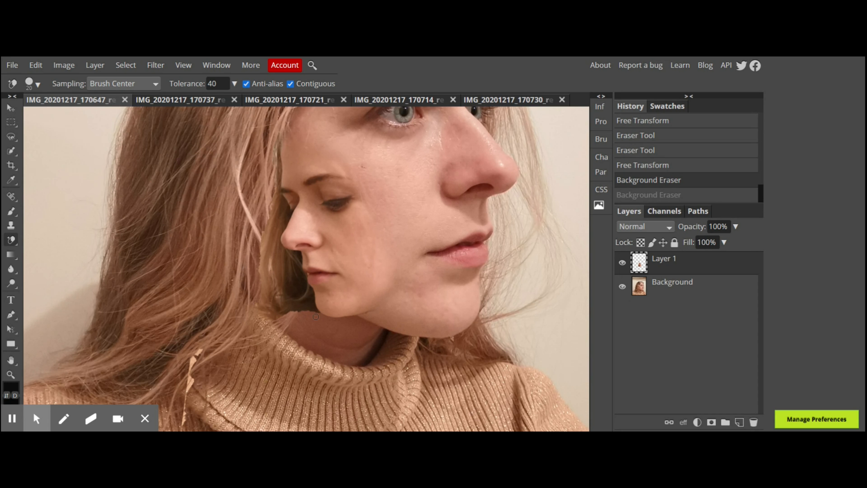
pyautogui.moveTo(315, 315)
pyautogui.mouseDown()
pyautogui.moveTo(323, 297)
pyautogui.moveTo(304, 310)
pyautogui.mouseUp()
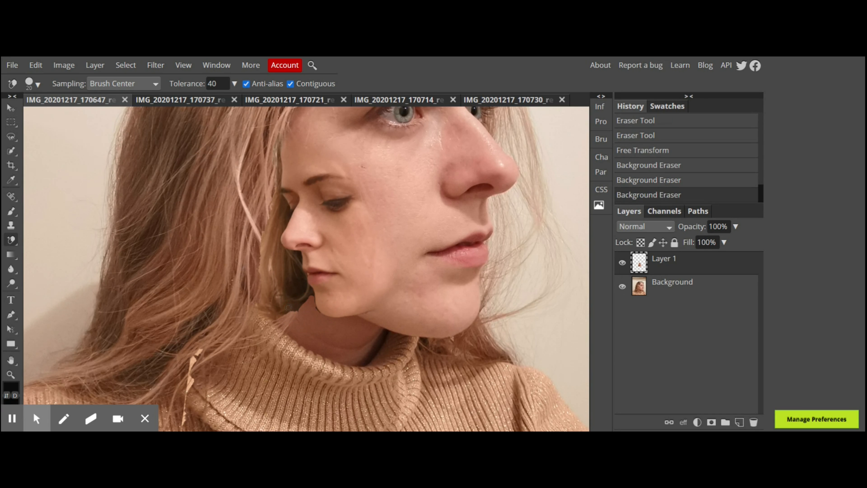
# - Switch the Background Eraser to a soft round 100 px brush and erase the dark hair patch beside the small chin
pyautogui.click(38, 83)
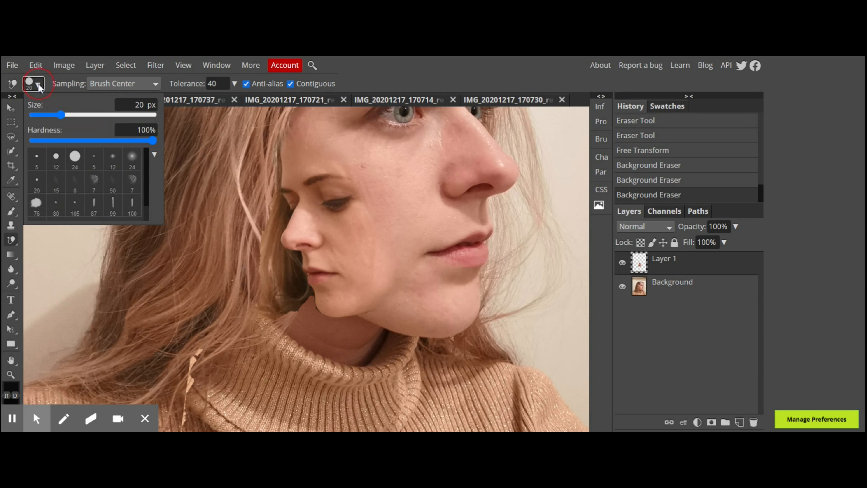
pyautogui.click(133, 158)
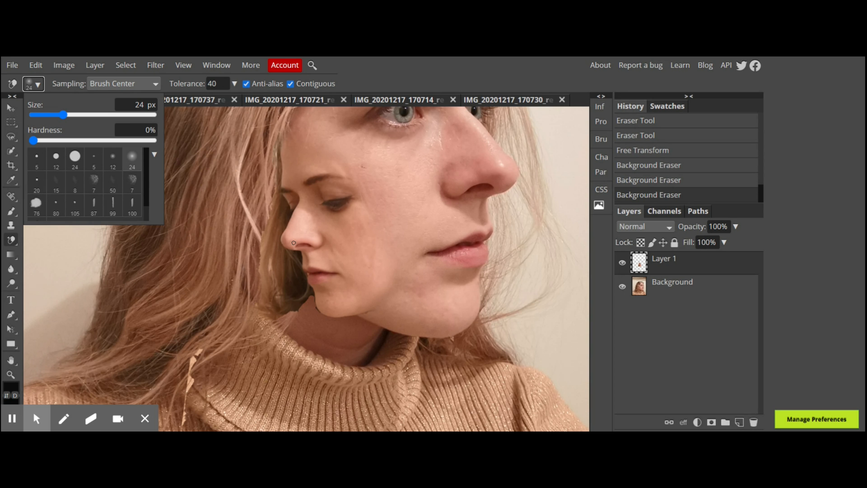
pyautogui.click(564, 344)
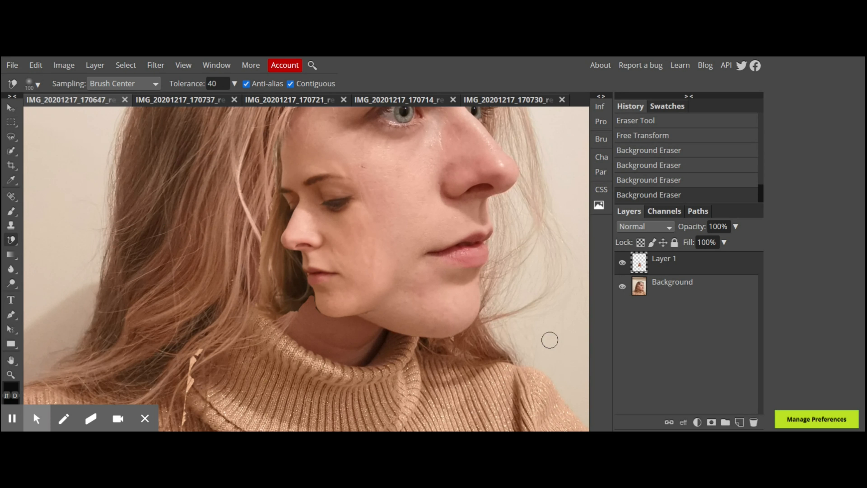
pyautogui.click(300, 308)
pyautogui.moveTo(300, 307)
pyautogui.mouseDown()
pyautogui.moveTo(304, 316)
pyautogui.moveTo(285, 312)
pyautogui.moveTo(297, 298)
pyautogui.mouseUp()
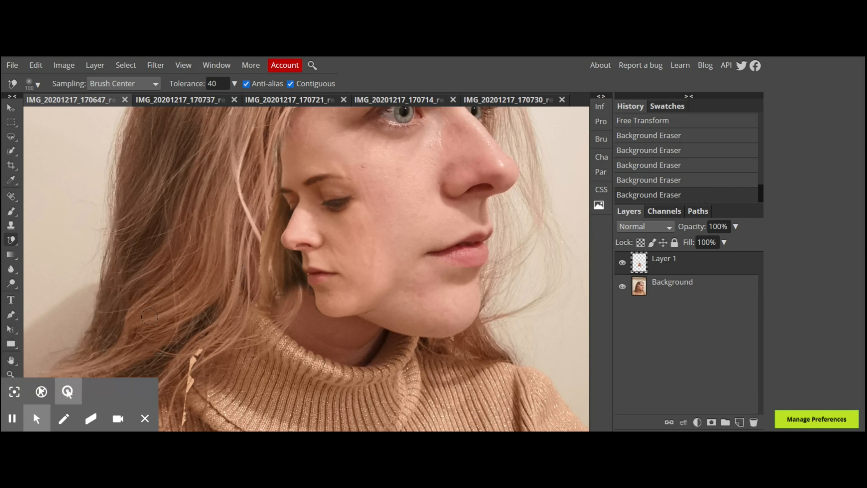
pyautogui.hotkey('ctrl', '-')
pyautogui.hotkey('ctrl', '-')
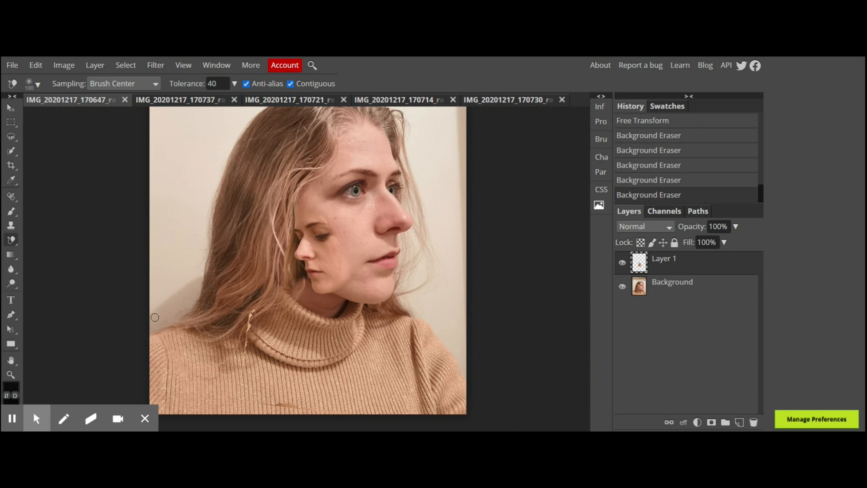
pyautogui.scroll(-2, 155, 317)
pyautogui.scroll(4, 154, 318)
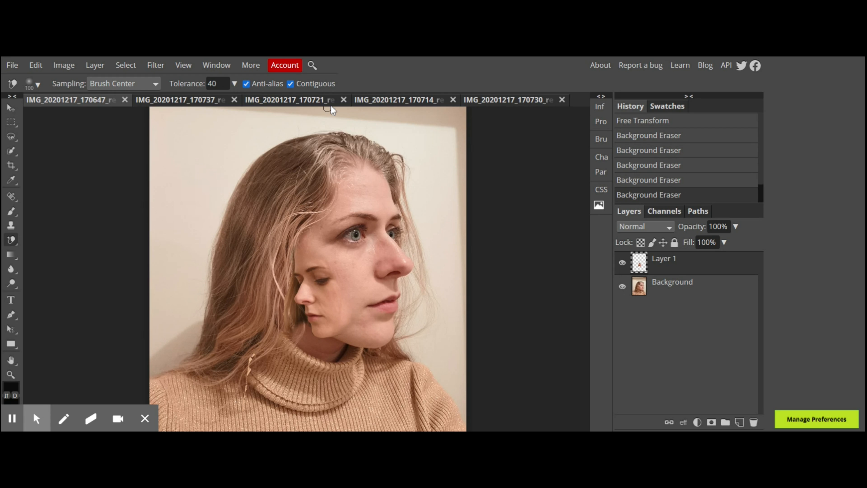
# - Select the woman's head in IMG_20201217_170721 with the Quick Selection tool
pyautogui.click(289, 101)
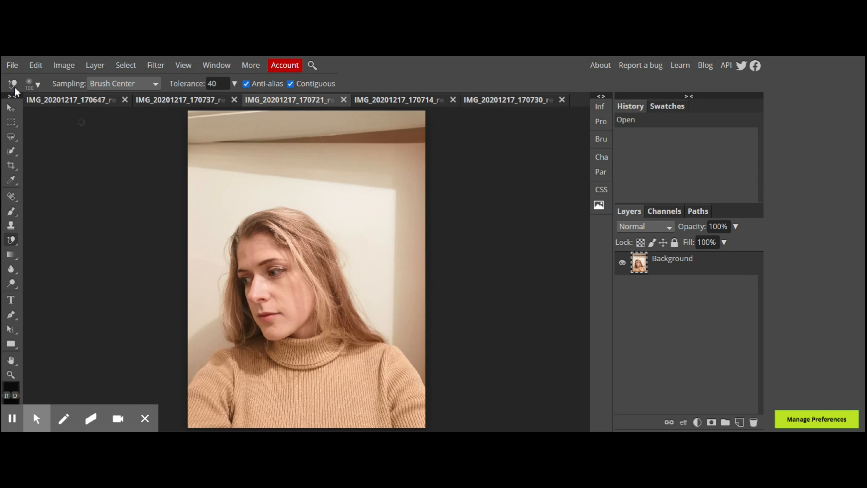
pyautogui.rightClick(12, 157)
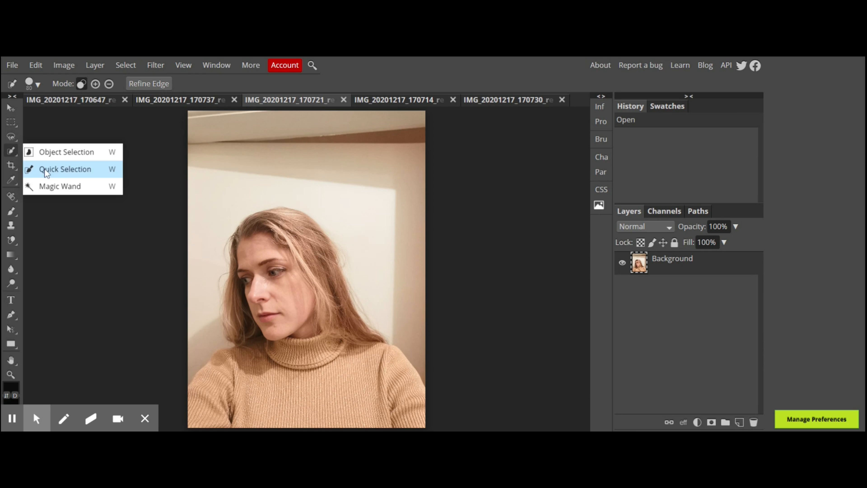
pyautogui.click(45, 169)
pyautogui.moveTo(276, 270); pyautogui.dragTo(290, 225)
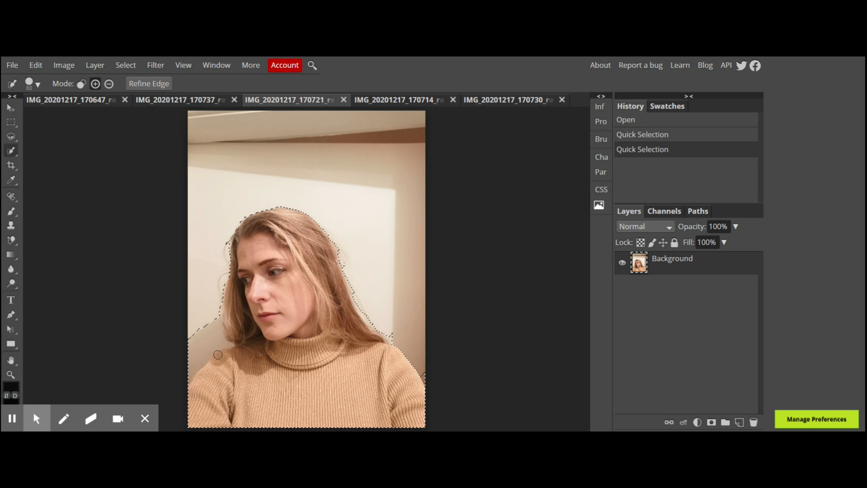
# - Refine the quick selection to cover the face and all the hair, subtracting the sweater and background below
pyautogui.keyDown('alt'); pyautogui.click(212, 349); pyautogui.keyUp('alt')
pyautogui.moveTo(211, 349); pyautogui.dragTo(253, 384)
pyautogui.click(347, 383)
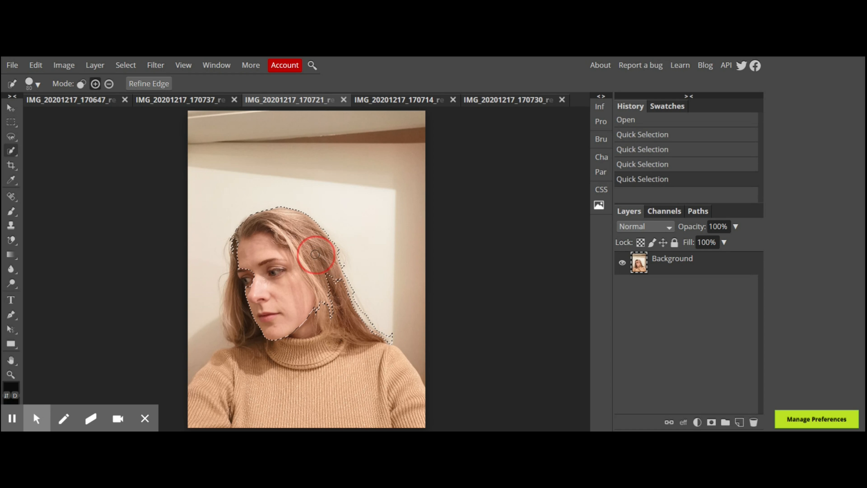
pyautogui.moveTo(318, 253)
pyautogui.mouseDown()
pyautogui.moveTo(332, 309)
pyautogui.moveTo(350, 329)
pyautogui.moveTo(319, 301)
pyautogui.mouseUp()
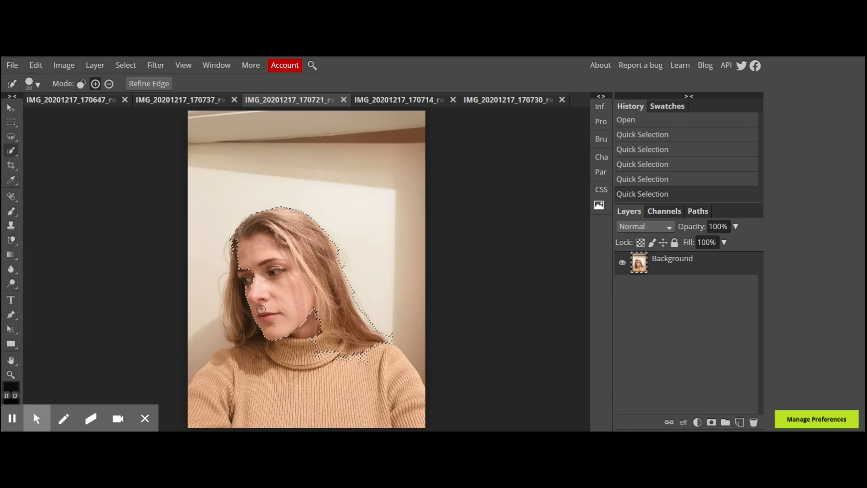
pyautogui.moveTo(265, 309)
pyautogui.mouseDown()
pyautogui.moveTo(235, 317)
pyautogui.moveTo(231, 300)
pyautogui.moveTo(238, 314)
pyautogui.mouseUp()
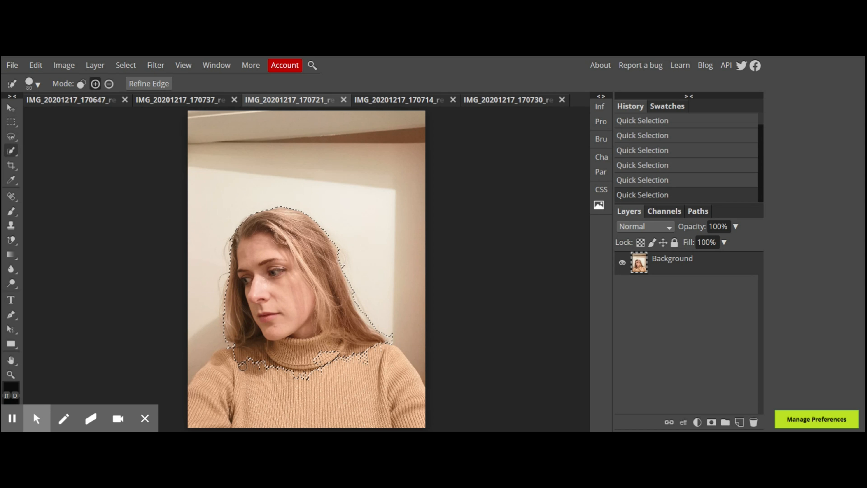
pyautogui.press('alt')
pyautogui.moveTo(243, 366)
pyautogui.mouseDown()
pyautogui.moveTo(242, 355)
pyautogui.moveTo(275, 364)
pyautogui.moveTo(339, 352)
pyautogui.moveTo(310, 316)
pyautogui.moveTo(345, 342)
pyautogui.mouseUp()
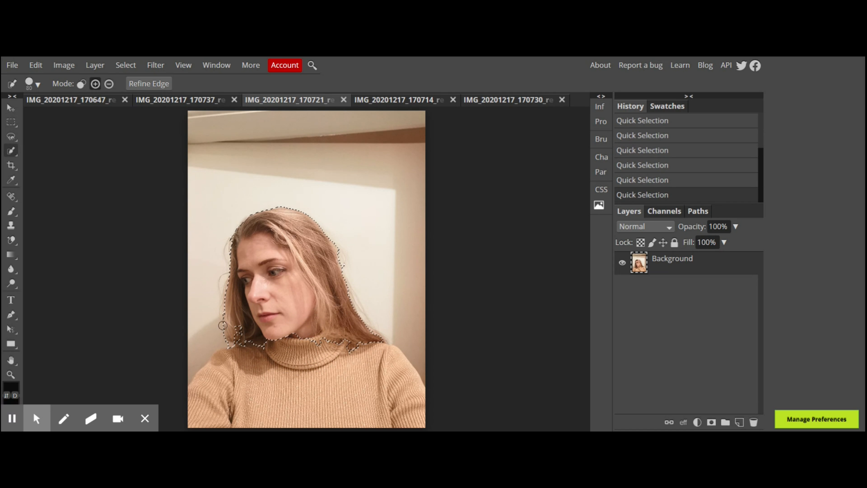
# - Copy the selected head and paste it as a new layer into IMG_20201217_170647
pyautogui.click(36, 65)
pyautogui.click(36, 65)
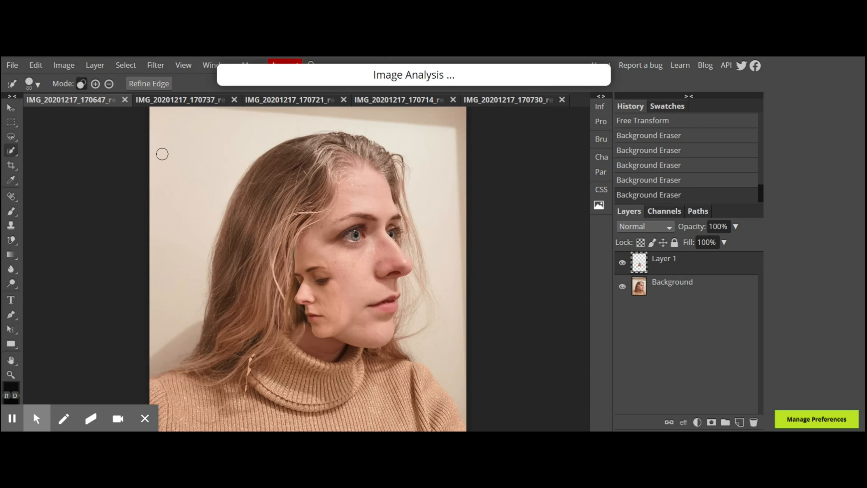
pyautogui.click(36, 65)
pyautogui.click(46, 210)
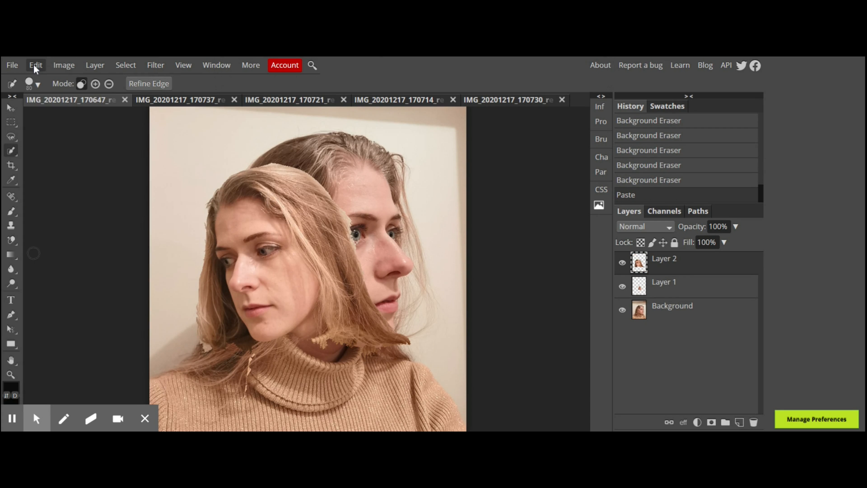
# - Free Transform the pasted head to mirror it horizontally, shrink it and place it on the large portrait's forehead
pyautogui.click(35, 64)
pyautogui.click(68, 319)
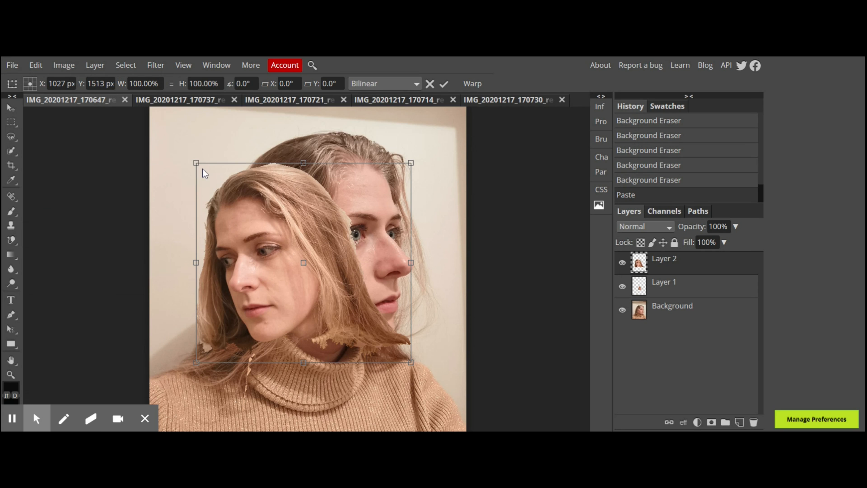
pyautogui.moveTo(196, 163); pyautogui.dragTo(501, 191)
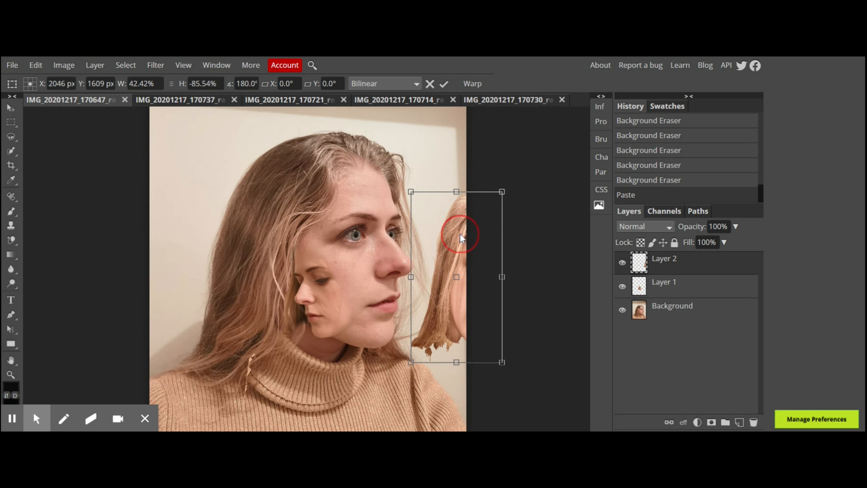
pyautogui.moveTo(460, 234)
pyautogui.mouseDown()
pyautogui.moveTo(317, 186)
pyautogui.moveTo(378, 199)
pyautogui.mouseUp()
pyautogui.moveTo(329, 327); pyautogui.dragTo(350, 244)
pyautogui.press('Return')
# - Try to isolate the dark hair beyond the small face's profile with Quick Selection for removal
pyautogui.press('w')
pyautogui.scroll(6, 315, 207)
pyautogui.moveTo(581, 112); pyautogui.dragTo(464, 199)
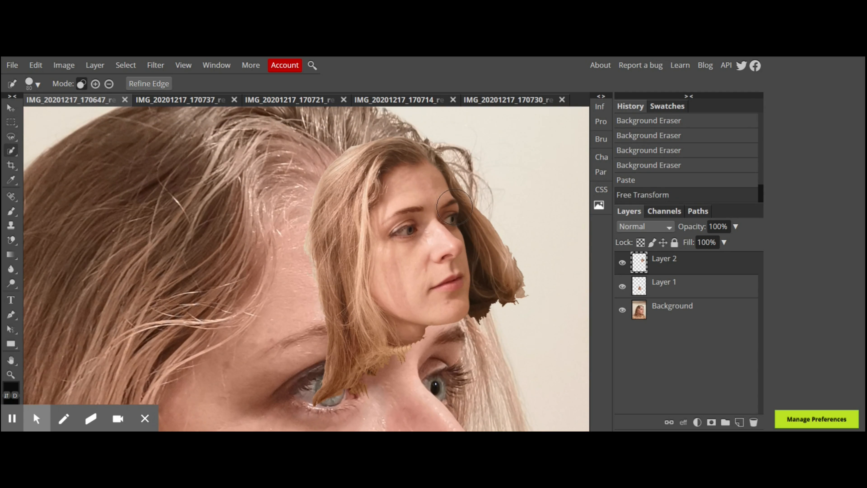
pyautogui.moveTo(511, 220)
pyautogui.mouseDown()
pyautogui.moveTo(508, 290)
pyautogui.moveTo(523, 240)
pyautogui.moveTo(486, 193)
pyautogui.moveTo(427, 309)
pyautogui.mouseUp()
pyautogui.press('e')
pyautogui.hotkey('ctrl', 'd')
pyautogui.hotkey('ctrl', 'z')
# - Erase the hair beyond the profile, above and behind the small forehead face with the regular Eraser at 175 px
pyautogui.rightClick(10, 240)
pyautogui.click(68, 238)
pyautogui.moveTo(511, 208)
pyautogui.mouseDown()
pyautogui.moveTo(506, 320)
pyautogui.moveTo(501, 266)
pyautogui.mouseUp()
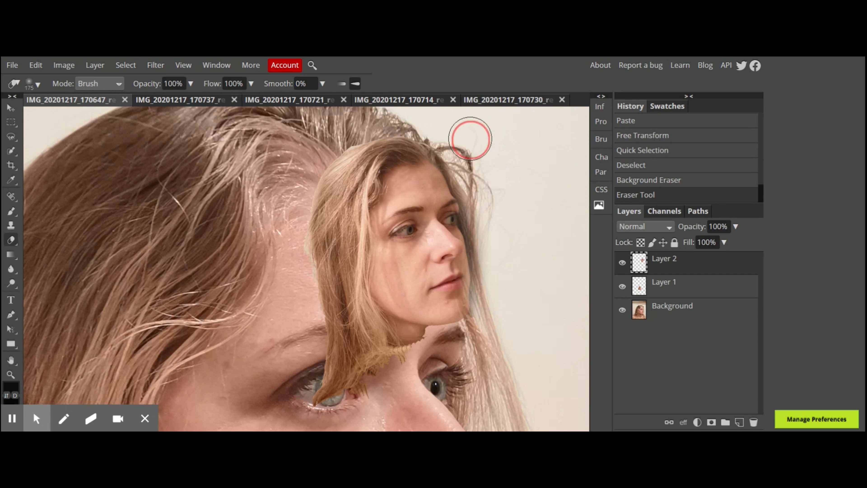
pyautogui.moveTo(350, 131); pyautogui.dragTo(318, 185)
pyautogui.moveTo(318, 184); pyautogui.dragTo(327, 393)
# - Reduce the Eraser to 80 px and blend the small face's edges into the forehead, undoing the last strokes near the hairline
pyautogui.press('[')
pyautogui.press('[')
pyautogui.press('[')
pyautogui.press('[')
pyautogui.press('[')
pyautogui.moveTo(410, 338)
pyautogui.mouseDown()
pyautogui.moveTo(386, 192)
pyautogui.moveTo(401, 164)
pyautogui.mouseUp()
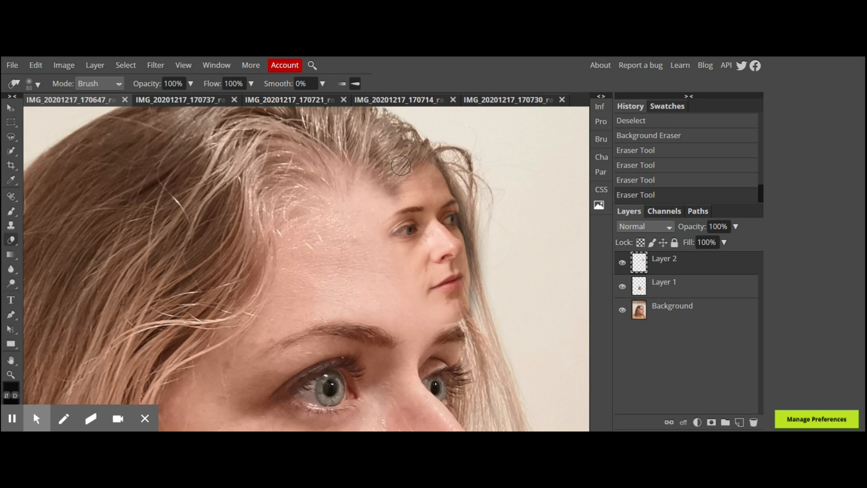
pyautogui.hotkey('ctrl', 'z')
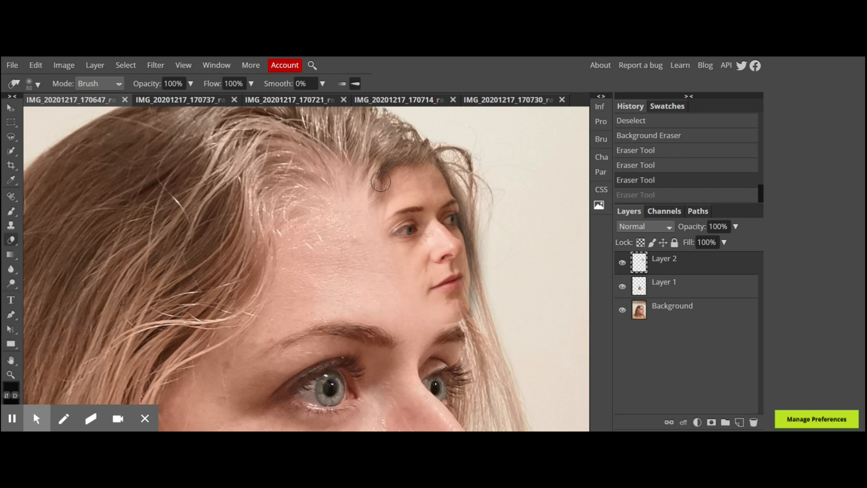
pyautogui.click(392, 189)
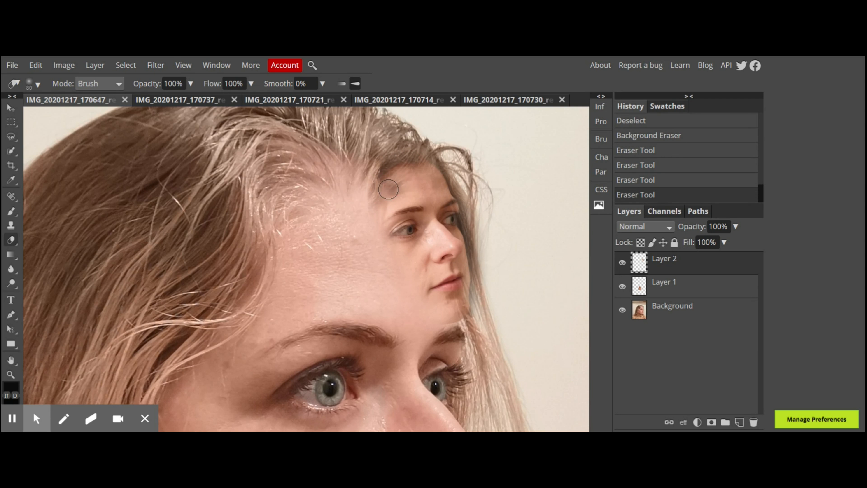
pyautogui.hotkey('ctrl', 'z')
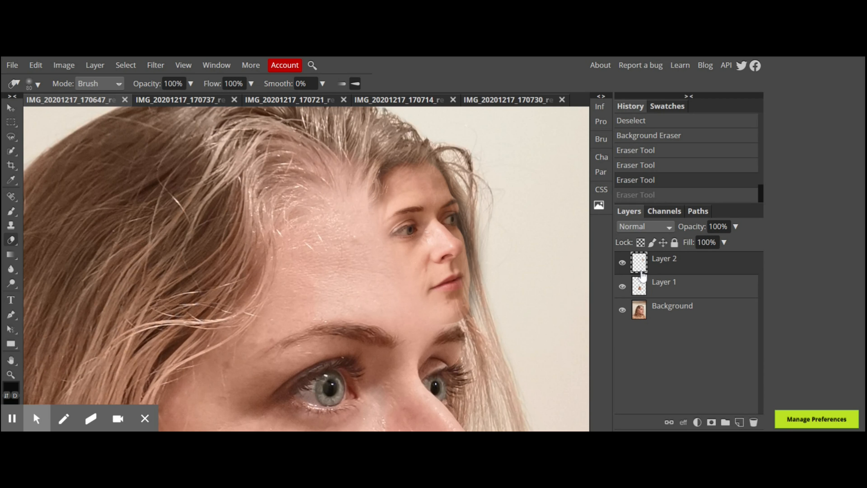
# - Rotate the small forehead face to about -4.1° and enlarge it slightly with Free Transform
pyautogui.hotkey('ctrl', 'alt', 't')
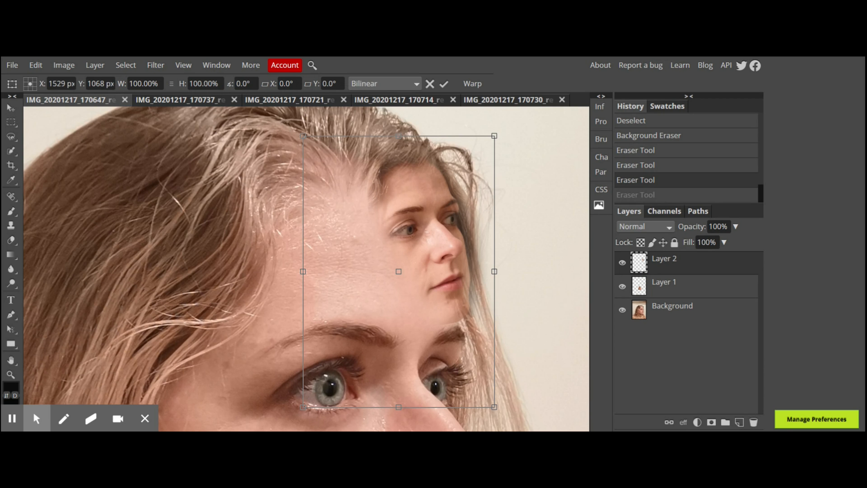
pyautogui.moveTo(500, 128); pyautogui.dragTo(493, 120)
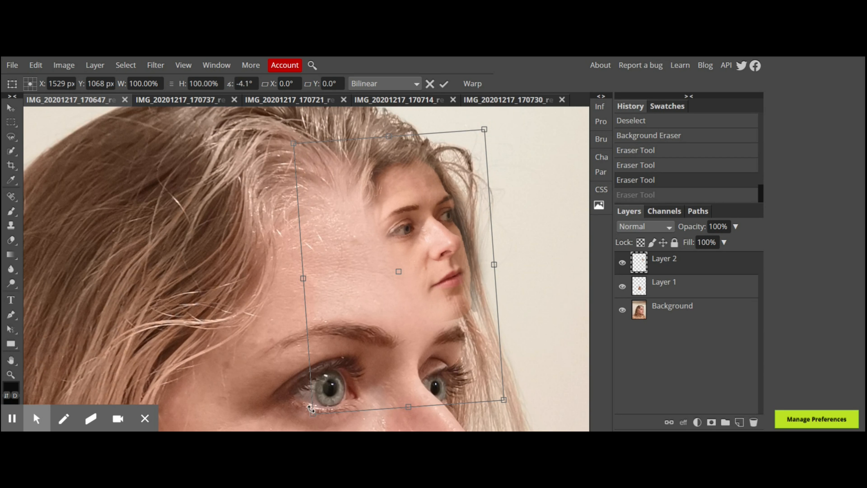
pyautogui.moveTo(313, 414); pyautogui.dragTo(297, 420)
pyautogui.press('Return')
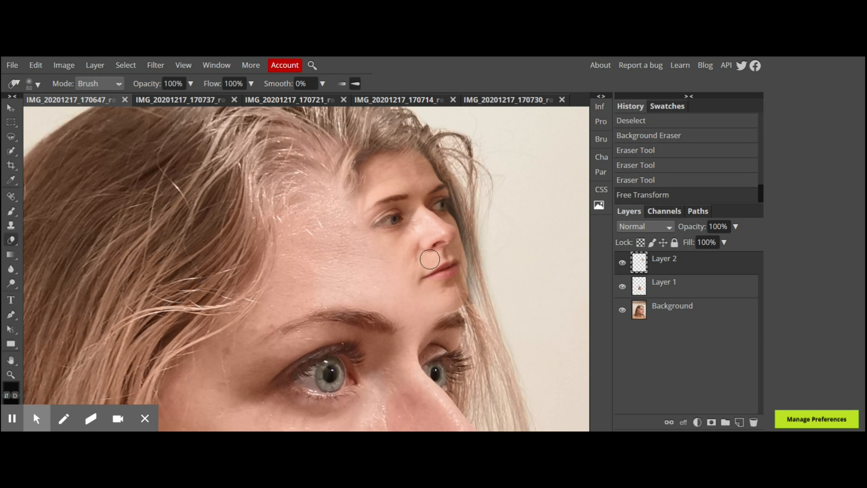
# - Cut out the head in IMG_20201217_170737 with the lasso and paste it as a new layer into IMG_20201217_170647
pyautogui.hotkey('ctrl', 'alt', 't')
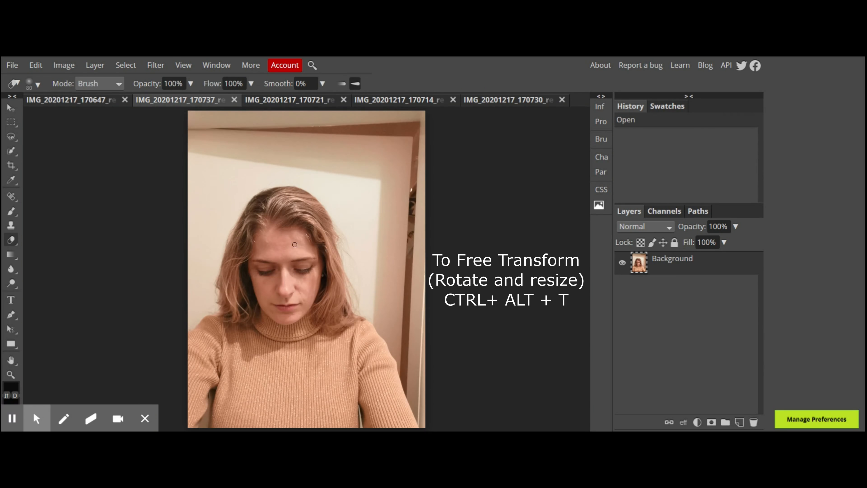
pyautogui.press('l')
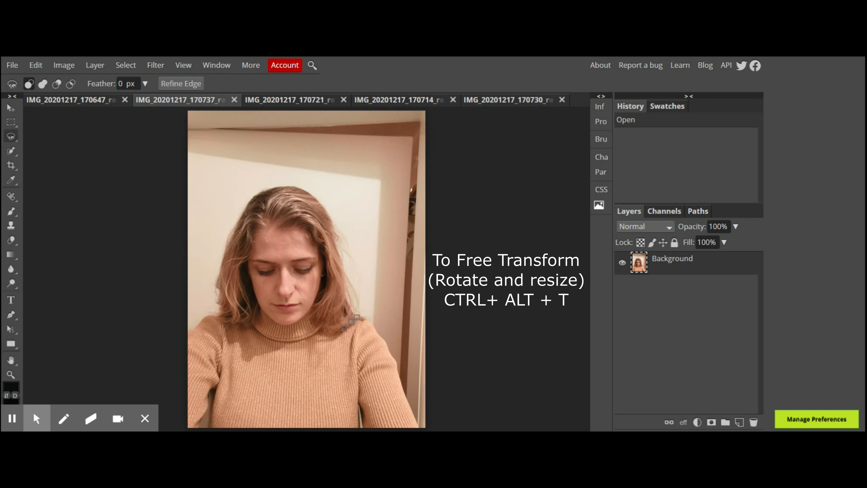
pyautogui.press('Return')
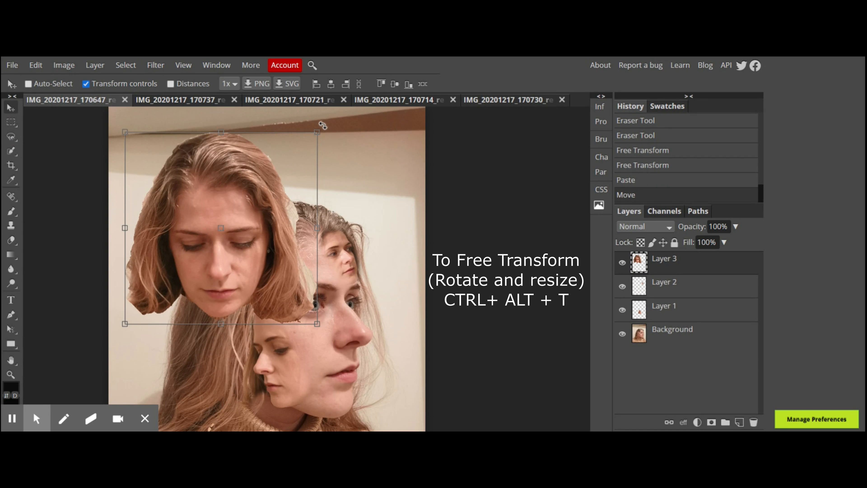
# - Turn the newly pasted head upside down with Free Transform and place it above the portrait
pyautogui.click(36, 65)
pyautogui.click(66, 322)
pyautogui.moveTo(324, 126); pyautogui.dragTo(119, 322)
pyautogui.moveTo(226, 212); pyautogui.dragTo(235, 186)
pyautogui.moveTo(333, 297); pyautogui.dragTo(359, 233)
pyautogui.press('Return')
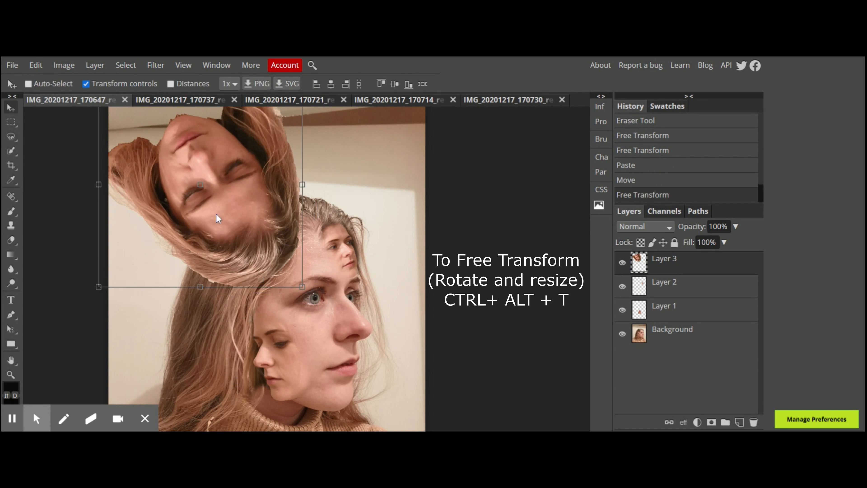
# - Shrink the upside-down head and fit it onto the back of the large portrait's crown
pyautogui.moveTo(219, 219); pyautogui.dragTo(233, 301)
pyautogui.moveTo(318, 374); pyautogui.dragTo(295, 293)
pyautogui.moveTo(113, 170); pyautogui.dragTo(189, 199)
pyautogui.moveTo(194, 196); pyautogui.dragTo(198, 198)
pyautogui.press('Return')
# - Erase the excess hair around the upside-down face with the Eraser at 100 px, then adjust the brush tip and size
pyautogui.press('e')
pyautogui.moveTo(204, 233); pyautogui.dragTo(218, 219)
pyautogui.moveTo(273, 215); pyautogui.dragTo(262, 175)
pyautogui.moveTo(276, 221); pyautogui.dragTo(286, 239)
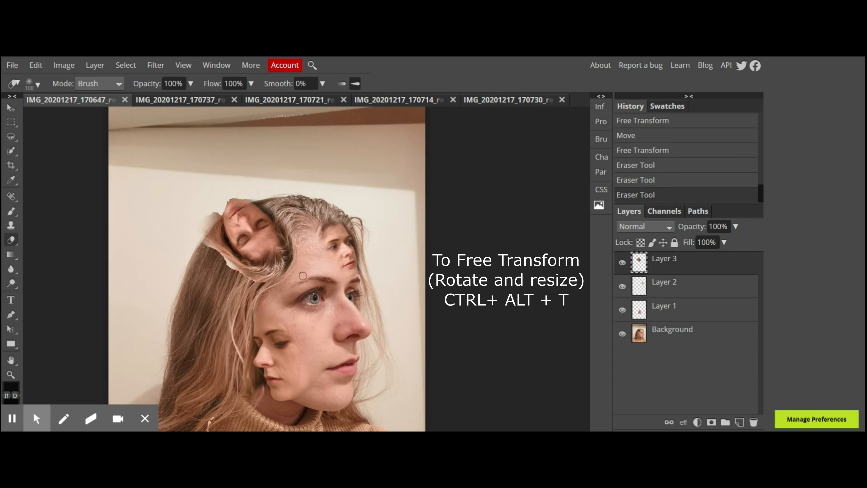
pyautogui.moveTo(263, 273)
pyautogui.mouseDown()
pyautogui.moveTo(227, 251)
pyautogui.moveTo(225, 236)
pyautogui.mouseUp()
pyautogui.hotkey('ctrl', '+')
pyautogui.hotkey('ctrl', '+')
pyautogui.hotkey('ctrl', '+')
pyautogui.click(37, 84)
pyautogui.click(51, 177)
pyautogui.moveTo(116, 163)
pyautogui.mouseDown()
pyautogui.moveTo(63, 178)
pyautogui.moveTo(132, 166)
pyautogui.mouseUp()
pyautogui.hotkey('ctrl', '0')
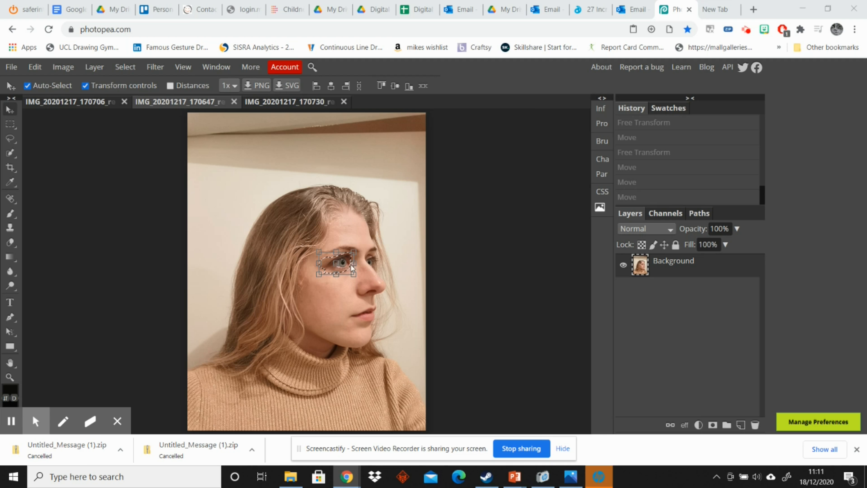
# - Copy the selected eye from IMG_20201217_170647, paste it into IMG_20201217_170706 and position it over the tip of the nose
pyautogui.click(35, 67)
pyautogui.click(287, 101)
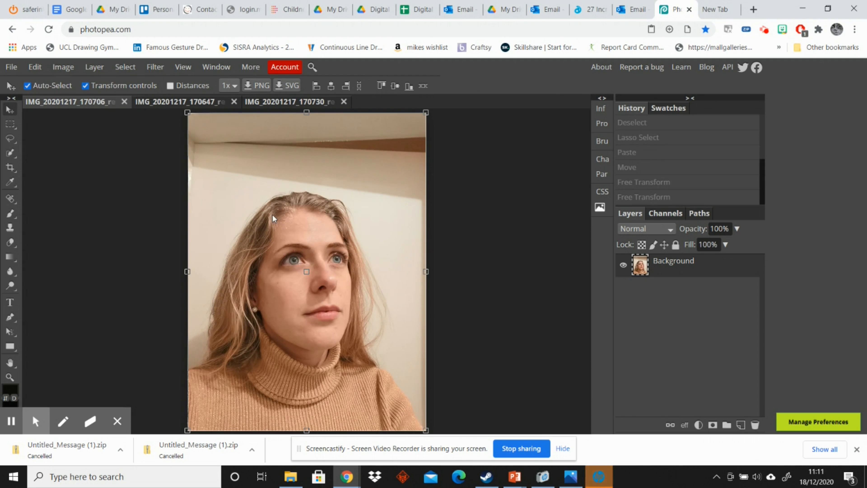
pyautogui.click(35, 67)
pyautogui.click(49, 211)
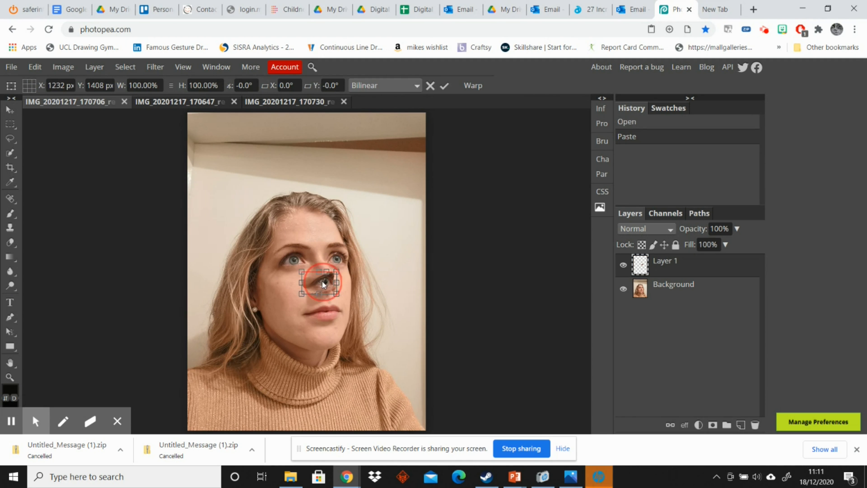
pyautogui.moveTo(352, 301)
pyautogui.mouseDown()
pyautogui.moveTo(343, 304)
pyautogui.moveTo(356, 300)
pyautogui.mouseUp()
pyautogui.click(445, 85)
# - Try selecting a patch of cheek skin on the Background layer with Object Selection and the Lasso
pyautogui.click(10, 153)
pyautogui.click(57, 153)
pyautogui.click(294, 273)
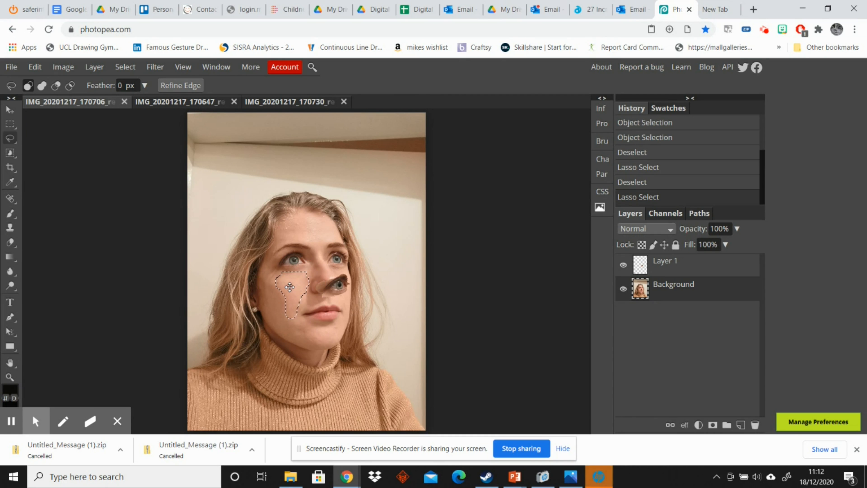
pyautogui.rightClick(287, 216)
pyautogui.click(314, 244)
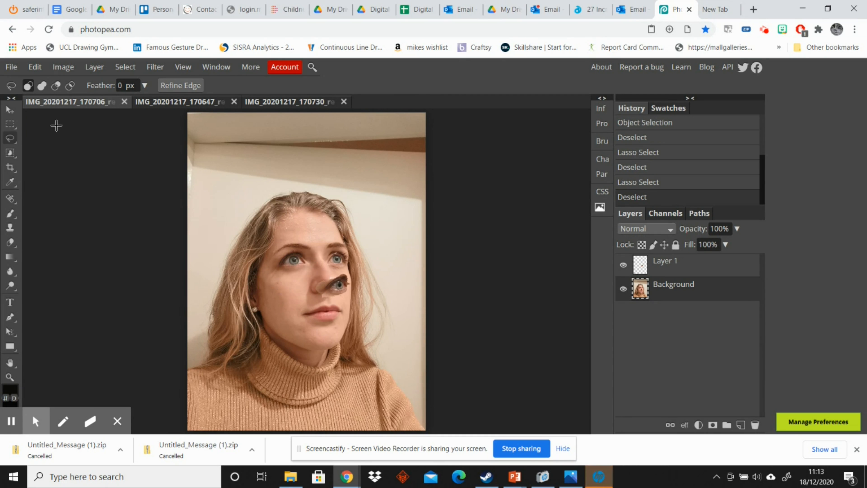
# - Lasso a patch of skin on the cheek below the eye and paste a copy of it as a new layer
pyautogui.click(294, 271)
pyautogui.moveTo(293, 271)
pyautogui.mouseDown()
pyautogui.moveTo(291, 309)
pyautogui.moveTo(280, 273)
pyautogui.moveTo(316, 260)
pyautogui.moveTo(291, 313)
pyautogui.mouseUp()
pyautogui.click(34, 66)
pyautogui.click(50, 213)
# - Move the skin patch over the nose and stretch it to about 161.54% width and 195.45% height
pyautogui.press('v')
pyautogui.moveTo(317, 244); pyautogui.dragTo(314, 236)
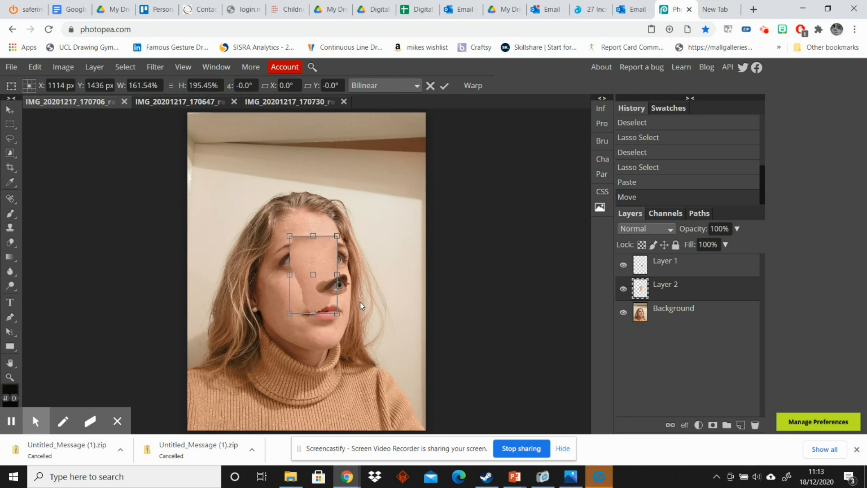
pyautogui.click(478, 293)
# - Set the Eraser to a soft round brush and enlarge it to 250 px
pyautogui.press('e')
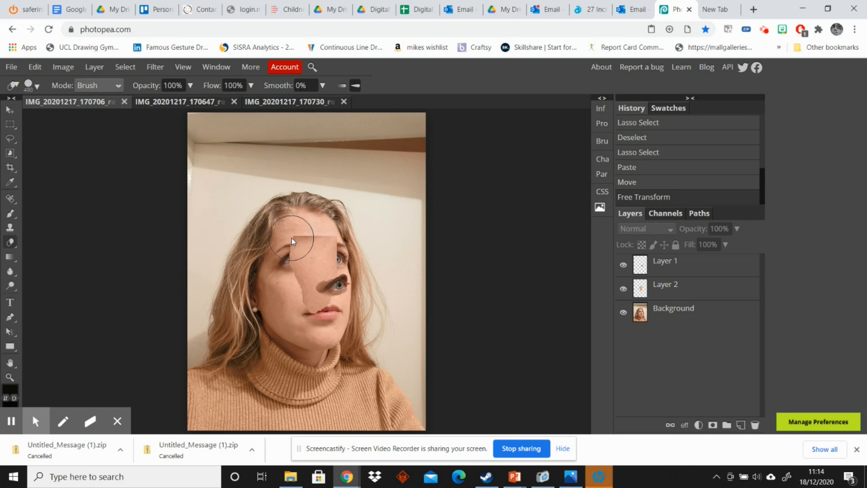
pyautogui.click(37, 86)
pyautogui.click(132, 160)
pyautogui.click(317, 233)
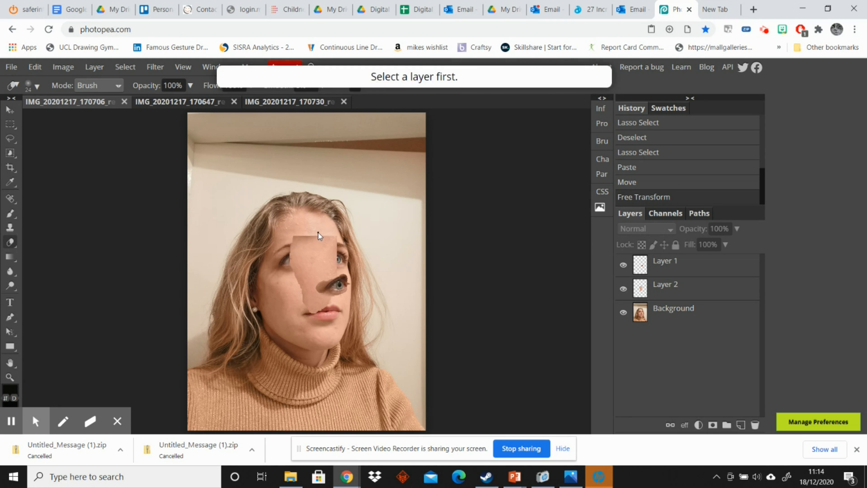
pyautogui.press(']')
pyautogui.press(']')
pyautogui.press(']')
pyautogui.press(']')
pyautogui.press(']')
pyautogui.press(']')
pyautogui.press(']')
pyautogui.press(']')
pyautogui.press(']')
pyautogui.press(']')
pyautogui.press(']')
pyautogui.press(']')
pyautogui.press(']')
pyautogui.press(']')
pyautogui.press(']')
pyautogui.press(']')
# - Try erasing the skin patch on Layer 2 with the large soft brush, then undo the stroke
pyautogui.moveTo(331, 235); pyautogui.dragTo(310, 236)
pyautogui.moveTo(334, 236)
pyautogui.mouseDown()
pyautogui.moveTo(284, 242)
pyautogui.moveTo(297, 251)
pyautogui.moveTo(307, 229)
pyautogui.moveTo(343, 253)
pyautogui.moveTo(335, 261)
pyautogui.moveTo(354, 242)
pyautogui.mouseUp()
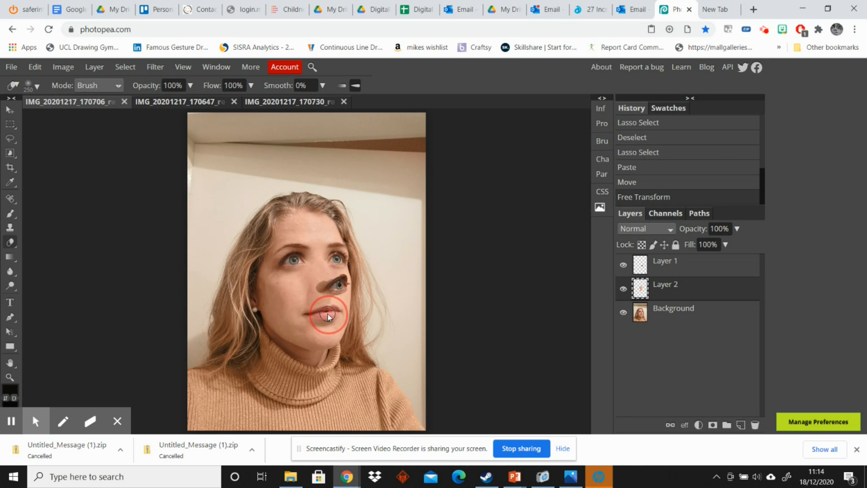
pyautogui.hotkey('ctrl', 'z')
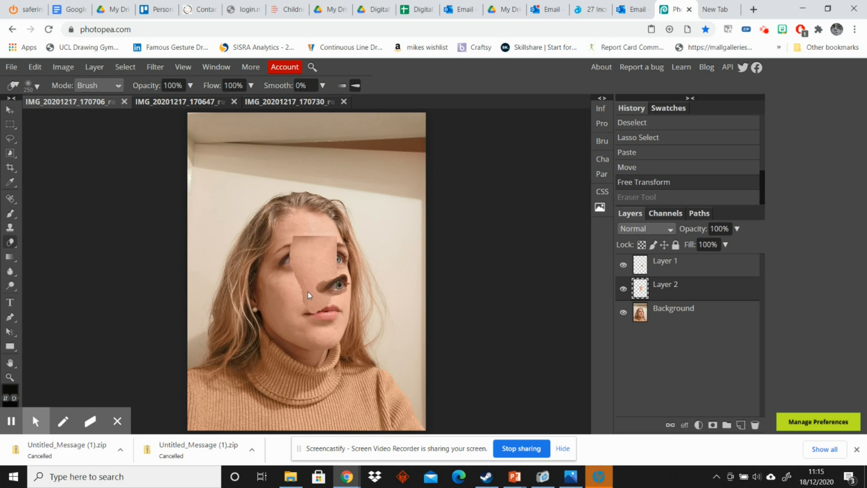
# - Free Transform the skin patch on Layer 2, stretching it sideways to cover more of the cheek beside the nose
pyautogui.click(35, 67)
pyautogui.click(52, 325)
pyautogui.moveTo(290, 274); pyautogui.dragTo(274, 274)
pyautogui.press('Return')
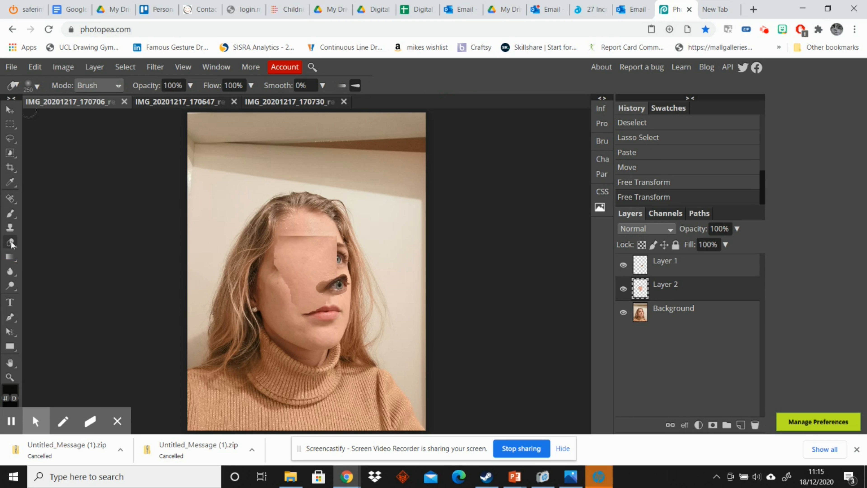
# - Reduce the soft Eraser to 100 px and erase the skin patch's edges to blend it around the eyes, cheek and mouth
pyautogui.moveTo(343, 239)
pyautogui.mouseDown()
pyautogui.moveTo(354, 223)
pyautogui.moveTo(290, 253)
pyautogui.mouseUp()
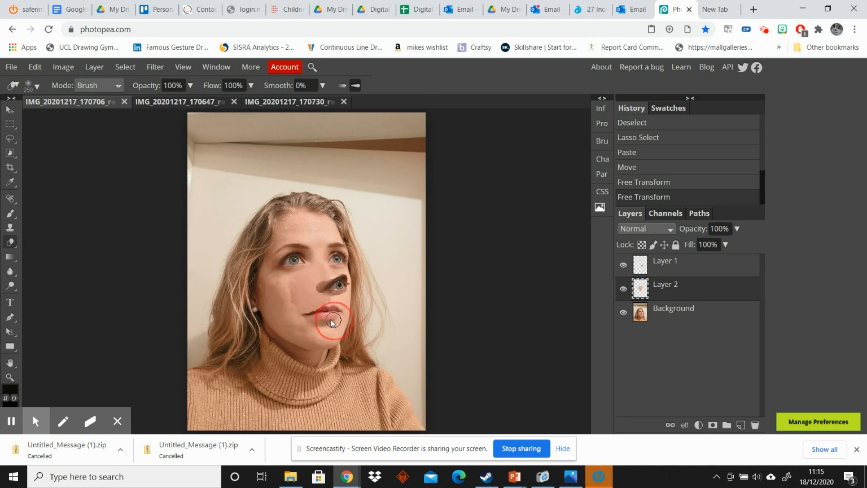
pyautogui.hotkey('ctrl', 'z')
pyautogui.press('[')
pyautogui.press('[')
pyautogui.press('[')
pyautogui.press('[')
pyautogui.press('[')
pyautogui.press('[')
pyautogui.moveTo(292, 317)
pyautogui.mouseDown()
pyautogui.moveTo(340, 245)
pyautogui.moveTo(325, 312)
pyautogui.moveTo(299, 318)
pyautogui.moveTo(273, 258)
pyautogui.moveTo(299, 255)
pyautogui.moveTo(304, 265)
pyautogui.moveTo(275, 268)
pyautogui.moveTo(307, 264)
pyautogui.moveTo(272, 275)
pyautogui.mouseUp()
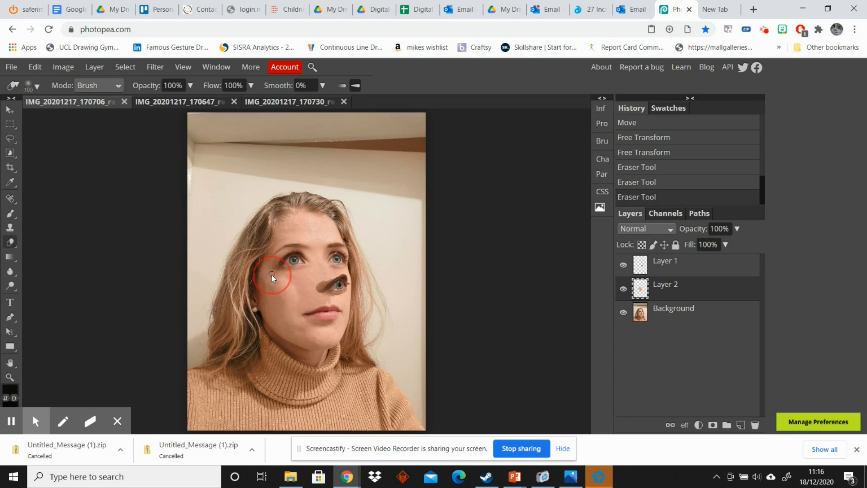
# - Select Layer 1 and erase the dark excess skin around the edges of the extra eye with the soft Eraser
pyautogui.click(665, 261)
pyautogui.hotkey('ctrl', '+')
pyautogui.hotkey('ctrl', '+')
pyautogui.hotkey('ctrl', '+')
pyautogui.press('[')
pyautogui.press('[')
pyautogui.press('[')
pyautogui.press('[')
pyautogui.press('[')
pyautogui.press('[')
pyautogui.click(353, 288)
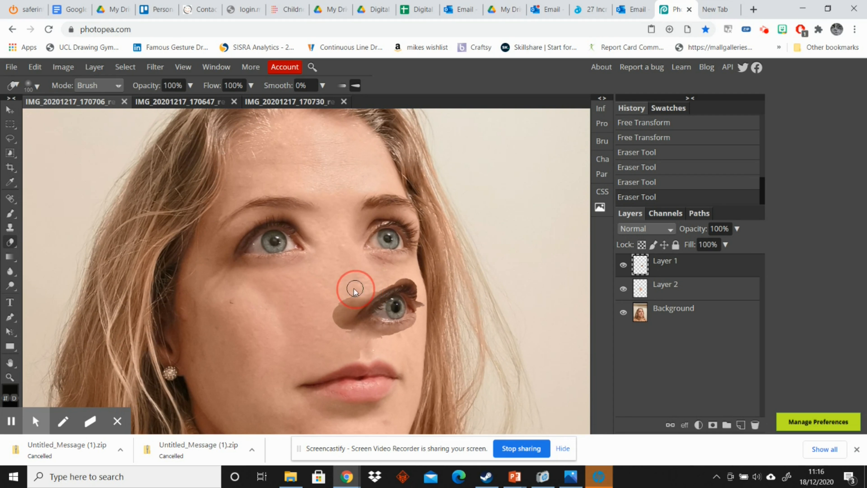
pyautogui.moveTo(373, 289)
pyautogui.mouseDown()
pyautogui.moveTo(334, 318)
pyautogui.moveTo(350, 289)
pyautogui.moveTo(327, 325)
pyautogui.moveTo(395, 341)
pyautogui.mouseUp()
# - Try softening the outer edge of the extra eye with a 200 px Eraser, then undo the strokes
pyautogui.press(']')
pyautogui.press(']')
pyautogui.press(']')
pyautogui.press(']')
pyautogui.press(']')
pyautogui.press(']')
pyautogui.press(']')
pyautogui.press(']')
pyautogui.press(']')
pyautogui.press(']')
pyautogui.moveTo(434, 290); pyautogui.dragTo(402, 264)
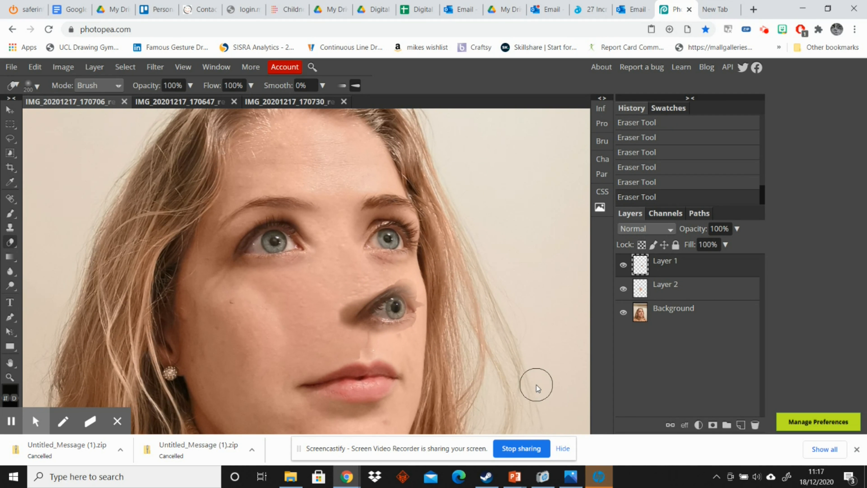
pyautogui.hotkey('ctrl', 'alt', 'z')
pyautogui.hotkey('ctrl', 'alt', 'z')
pyautogui.hotkey('ctrl', 'alt', 'z')
# - Erase the leftover skin above and below the extra eye on Layer 1 with a smaller soft Eraser
pyautogui.hotkey('ctrl', '+')
pyautogui.hotkey('ctrl', '+')
pyautogui.hotkey('ctrl', '+')
pyautogui.scroll(-3, 276, 232)
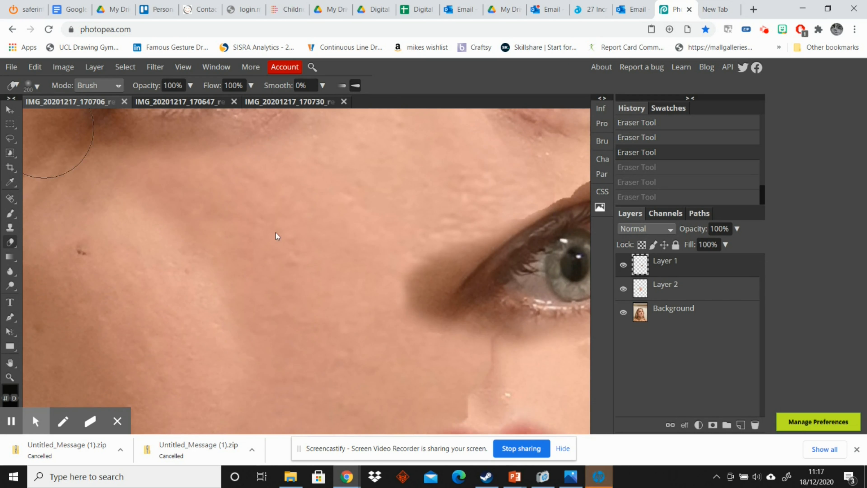
pyautogui.hscroll(5, 276, 233)
pyautogui.press('[')
pyautogui.press('[')
pyautogui.press('[')
pyautogui.press('[')
pyautogui.press('[')
pyautogui.press('[')
pyautogui.press('[')
pyautogui.press('[')
pyautogui.press('[')
pyautogui.press('[')
pyautogui.press('[')
pyautogui.moveTo(353, 226)
pyautogui.mouseDown()
pyautogui.moveTo(382, 202)
pyautogui.moveTo(464, 189)
pyautogui.moveTo(481, 264)
pyautogui.moveTo(440, 336)
pyautogui.mouseUp()
# - Switch the Eraser to a hard round tip reduced to 5 px and carve lash shapes at the extra eye's outer end
pyautogui.rightClick(467, 214)
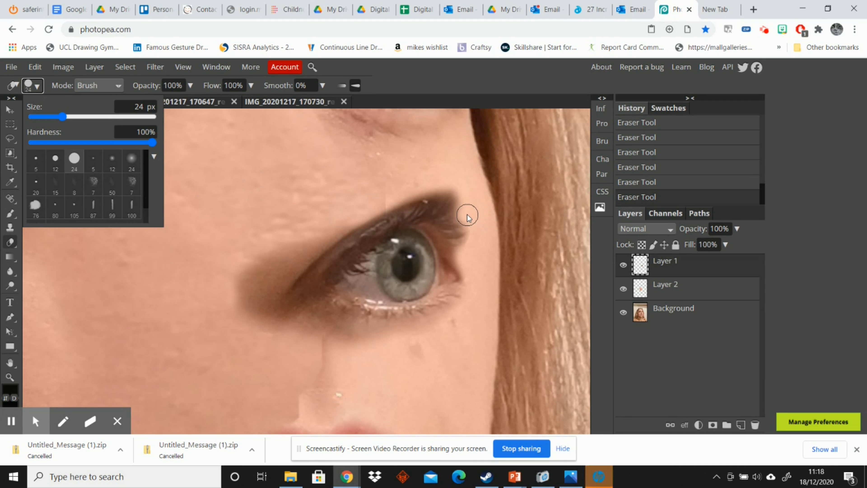
pyautogui.click(460, 155)
pyautogui.press('[')
pyautogui.press('[')
pyautogui.press('[')
pyautogui.press('[')
pyautogui.press('[')
pyautogui.press('[')
pyautogui.press('[')
pyautogui.press('[')
pyautogui.press('[')
pyautogui.press('[')
pyautogui.press('[')
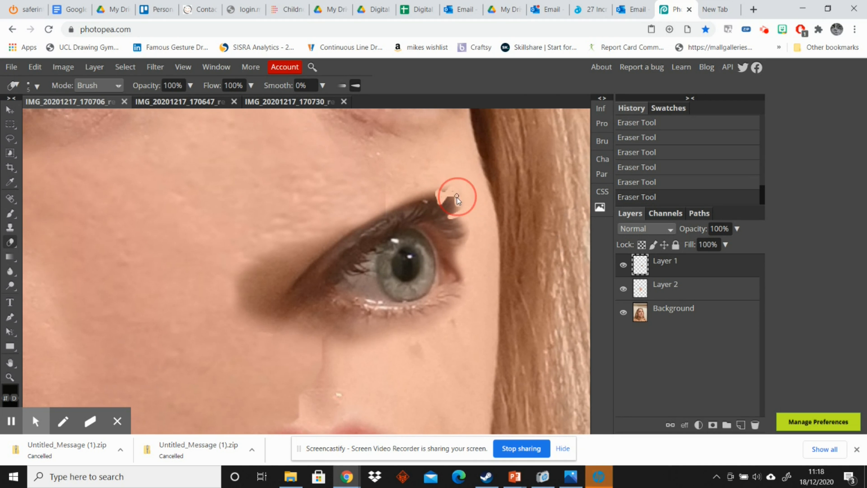
pyautogui.moveTo(456, 197); pyautogui.dragTo(471, 255)
pyautogui.hotkey('ctrl', 'z')
# - Enlarge the hard Eraser to 20 px and erase the remaining skin beyond the extra eye's outer lashes
pyautogui.press(']')
pyautogui.press(']')
pyautogui.press(']')
pyautogui.press(']')
pyautogui.press(']')
pyautogui.press(']')
pyautogui.press(']')
pyautogui.hotkey('ctrl', 'z')
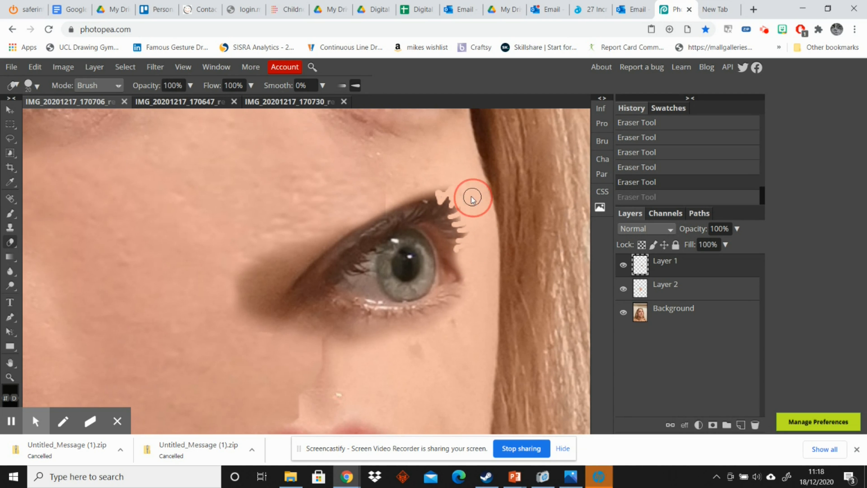
pyautogui.moveTo(473, 197); pyautogui.dragTo(477, 254)
# - Try moving Layer 1 below Layer 2, then restore the original layer order with Layer 2 selected
pyautogui.press('[')
pyautogui.press('[')
pyautogui.press('[')
pyautogui.scroll(1, 314, 377)
pyautogui.scroll(-4, 314, 377)
pyautogui.hotkey('ctrl', '+')
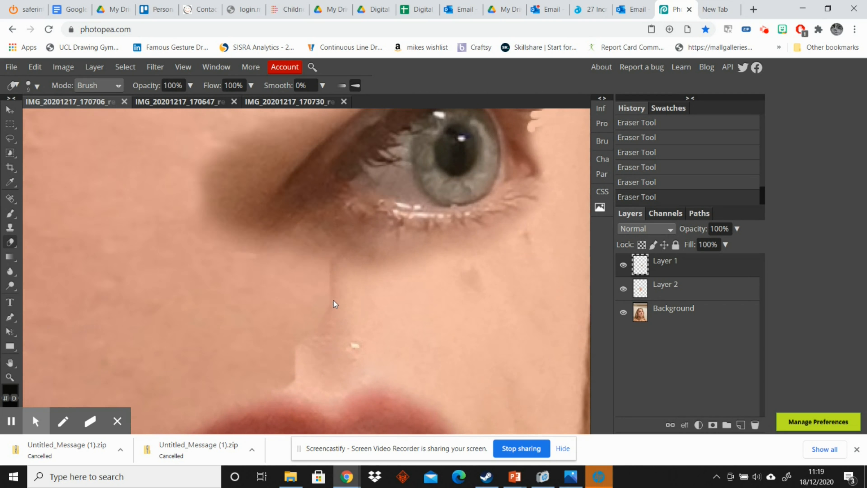
pyautogui.hotkey('ctrl', '[')
pyautogui.hotkey('ctrl', '-')
pyautogui.hotkey('ctrl', '-')
pyautogui.hotkey('ctrl', '-')
pyautogui.hotkey('ctrl', '-')
pyautogui.hotkey('alt', ']')
pyautogui.hotkey('ctrl', '[')
pyautogui.click(185, 225)
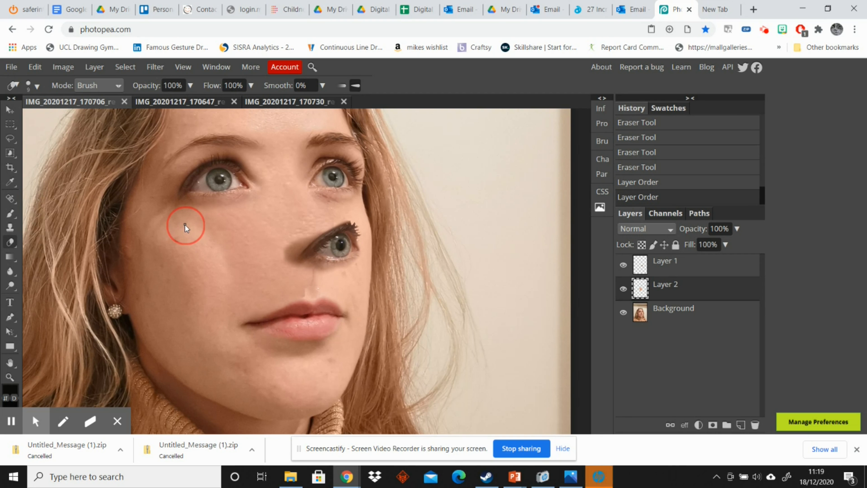
# - Delete the pasted layer in IMG_20201217_170730
pyautogui.click(261, 101)
pyautogui.press('Delete')
# - Lasso the nose in IMG_20201217_170730 and paste a copy of it into IMG_20201217_170706 as a new layer
pyautogui.click(15, 170)
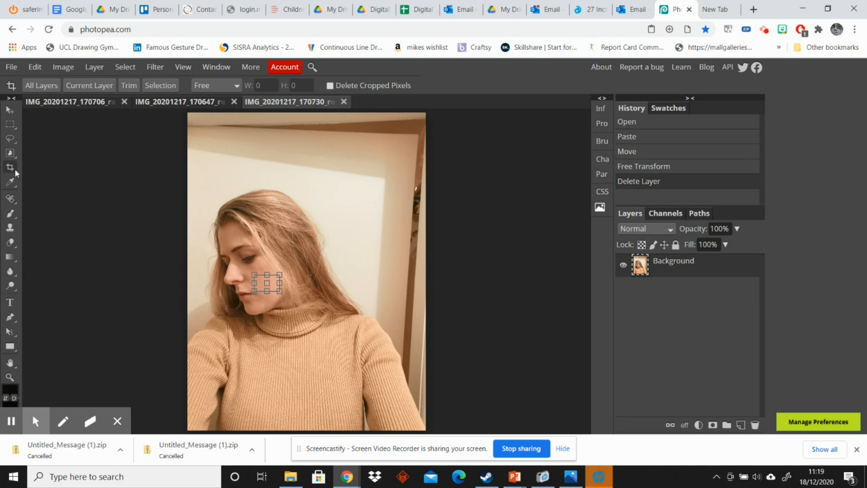
pyautogui.click(10, 138)
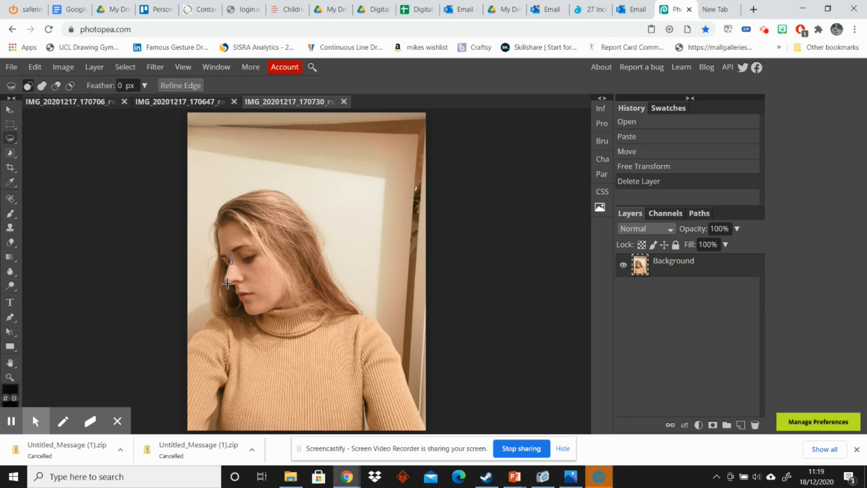
pyautogui.moveTo(227, 282)
pyautogui.mouseDown()
pyautogui.moveTo(245, 285)
pyautogui.moveTo(230, 254)
pyautogui.mouseUp()
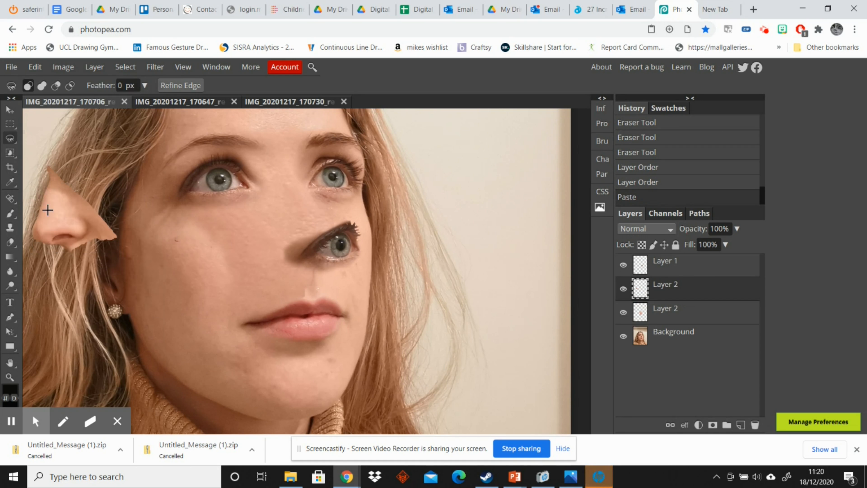
# - Move the pasted nose onto the left cheek near the jaw and enlarge it to about 154.20% width and 159.79% height
pyautogui.press('v')
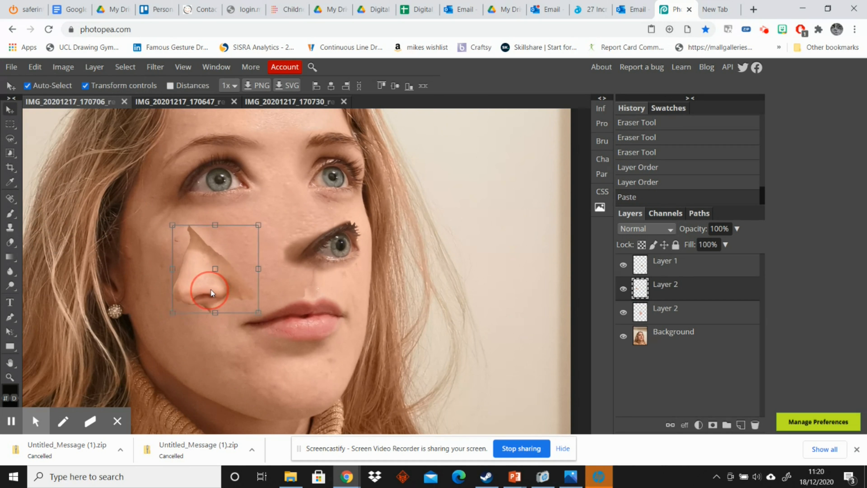
pyautogui.moveTo(262, 221); pyautogui.dragTo(298, 202)
pyautogui.moveTo(220, 257); pyautogui.dragTo(177, 281)
pyautogui.moveTo(253, 226); pyautogui.dragTo(259, 218)
pyautogui.moveTo(188, 274); pyautogui.dragTo(167, 318)
pyautogui.moveTo(237, 260); pyautogui.dragTo(255, 239)
pyautogui.moveTo(188, 316); pyautogui.dragTo(185, 321)
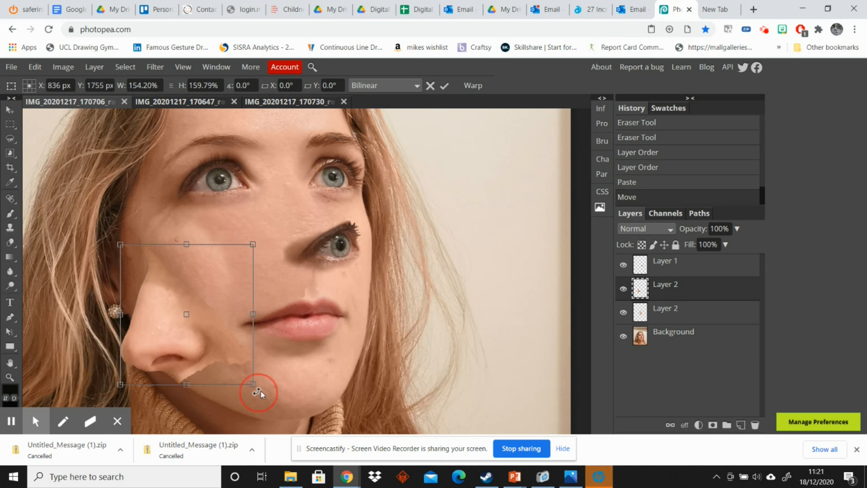
# - Rotate the cheek nose to -12.0° and resize it to about 153.68% width and 161.18% height
pyautogui.moveTo(261, 391); pyautogui.dragTo(268, 382)
pyautogui.moveTo(187, 351); pyautogui.dragTo(185, 358)
pyautogui.moveTo(259, 383); pyautogui.dragTo(260, 384)
pyautogui.moveTo(210, 399); pyautogui.dragTo(218, 396)
pyautogui.moveTo(164, 331); pyautogui.dragTo(166, 334)
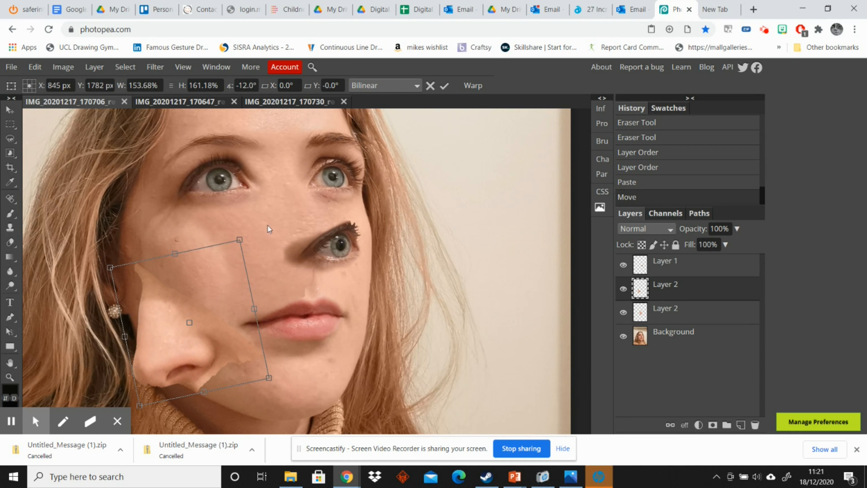
pyautogui.click(444, 86)
# - Paste a second copy of the nose and move it to the right edge of the face
pyautogui.click(7, 67)
pyautogui.moveTo(35, 66)
pyautogui.click(43, 211)
pyautogui.moveTo(57, 215); pyautogui.dragTo(377, 291)
# - Mirror, rotate and resize the second nose so it points outward from the right side of the face beside the extra eye
pyautogui.moveTo(355, 338); pyautogui.dragTo(518, 340)
pyautogui.moveTo(486, 308); pyautogui.dragTo(387, 303)
pyautogui.moveTo(386, 345); pyautogui.dragTo(414, 334)
pyautogui.moveTo(382, 294); pyautogui.dragTo(390, 294)
pyautogui.moveTo(386, 352); pyautogui.dragTo(392, 350)
pyautogui.moveTo(395, 301); pyautogui.dragTo(398, 293)
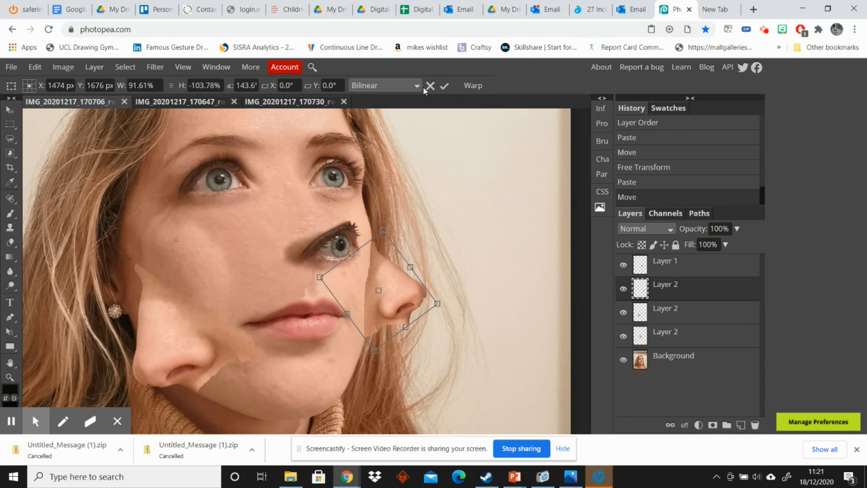
pyautogui.moveTo(387, 342)
pyautogui.mouseDown()
pyautogui.moveTo(395, 322)
pyautogui.moveTo(388, 314)
pyautogui.mouseUp()
pyautogui.press('Return')
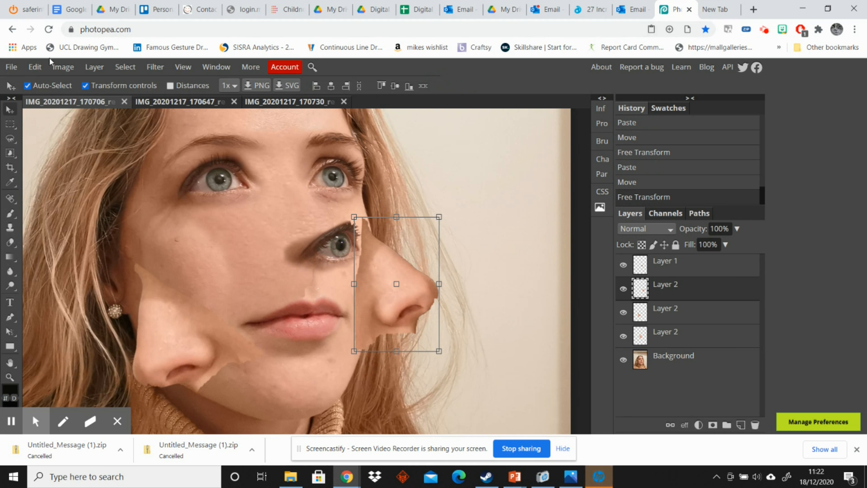
# - Set the Eraser to a soft round tip with 0% hardness and enlarge it to 200 px
pyautogui.click(10, 242)
pyautogui.click(33, 85)
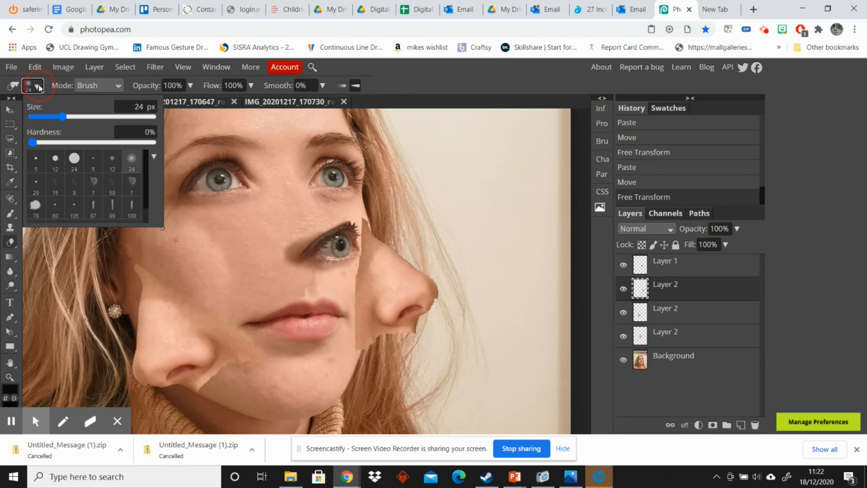
pyautogui.click(340, 267)
pyautogui.press(']')
pyautogui.press(']')
pyautogui.press(']')
pyautogui.press(']')
# - Try erasing the second nose's upper inner edge beside the extra eye, then undo both strokes
pyautogui.click(354, 256)
pyautogui.click(343, 218)
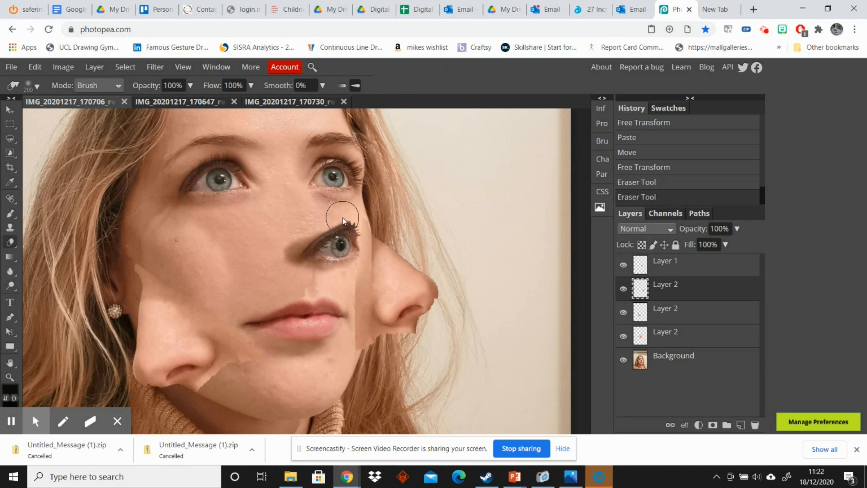
pyautogui.hotkey('ctrl', 'alt', 'z')
pyautogui.hotkey('ctrl', 'alt', 'z')
# - Reduce the soft Eraser's size for blending the second nose's edge beside the extra eye
pyautogui.press(']')
pyautogui.press(']')
pyautogui.press(']')
pyautogui.press('[')
pyautogui.press('[')
pyautogui.press('[')
pyautogui.press('[')
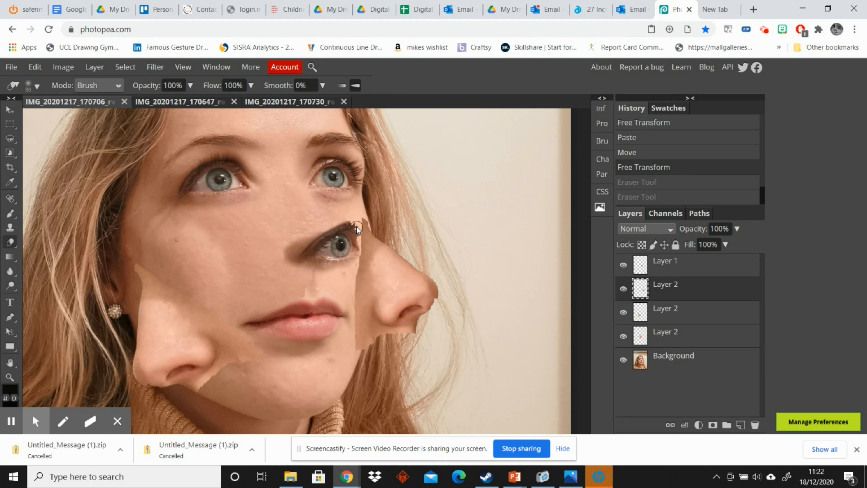